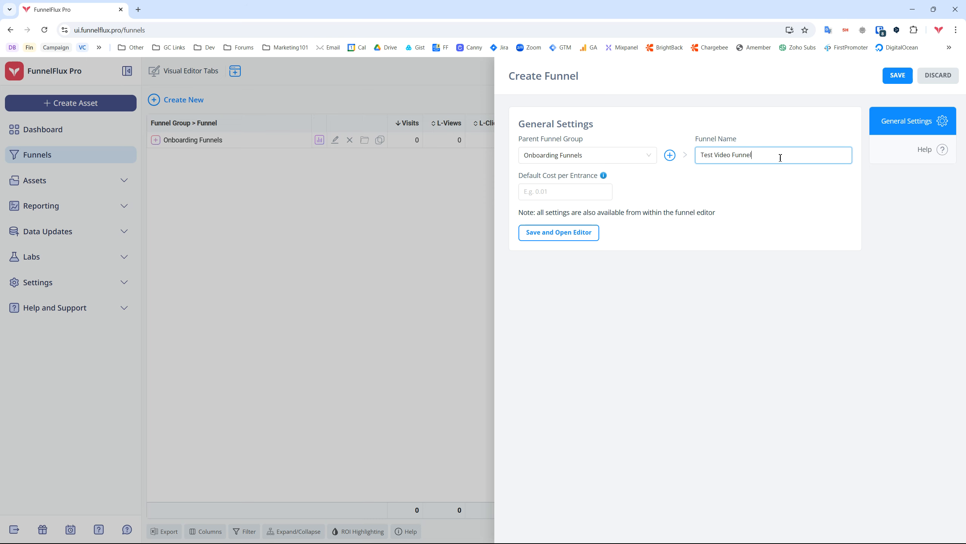
Save the new funnel and open it in the funnel editor
left_click(534, 232)
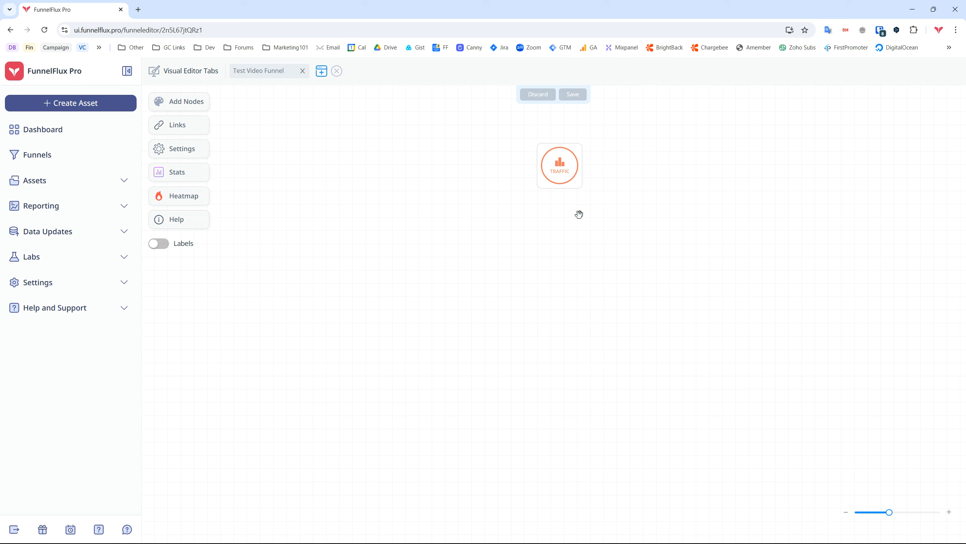
Reposition the Traffic node on the canvas and open the palette for adding nodes
left_click_drag(562, 162, 349, 229)
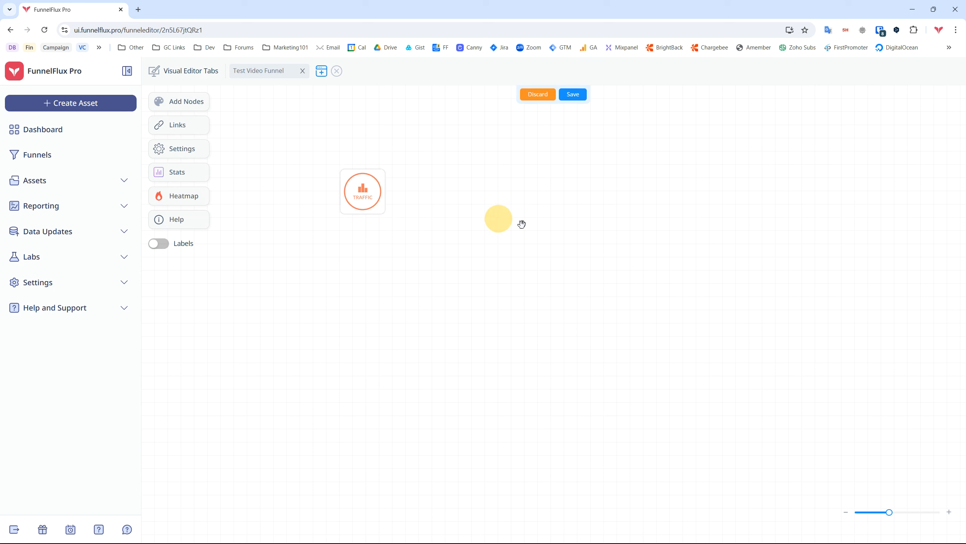
right_click(523, 191)
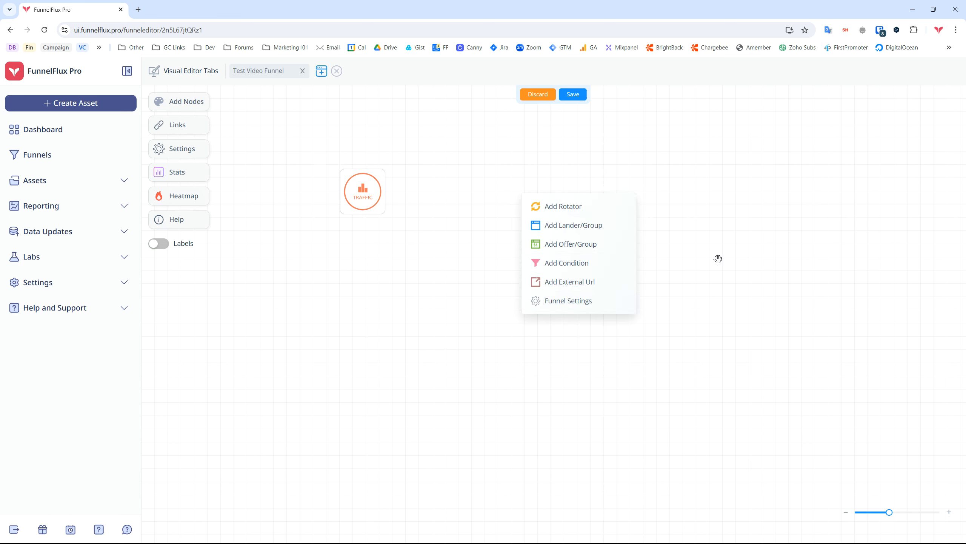
left_click(683, 245)
left_click_drag(364, 195, 495, 208)
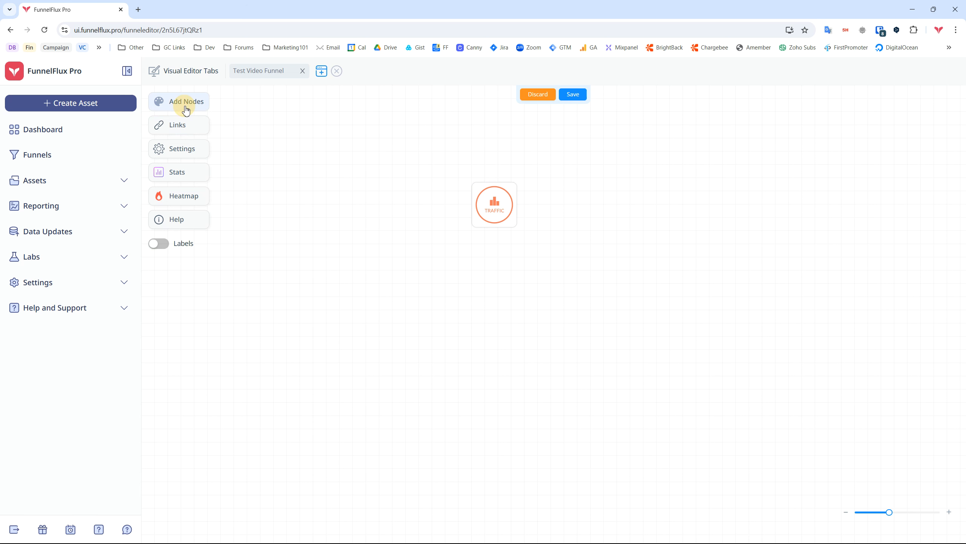
left_click(185, 105)
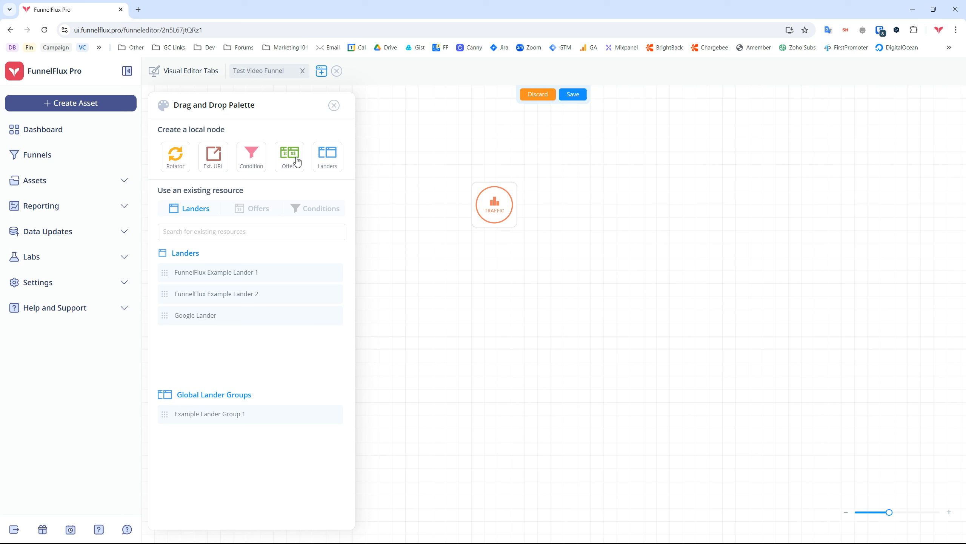
Try out a local Offers node and a Rotator node on the canvas, deleting each one again
left_click_drag(299, 162, 577, 274)
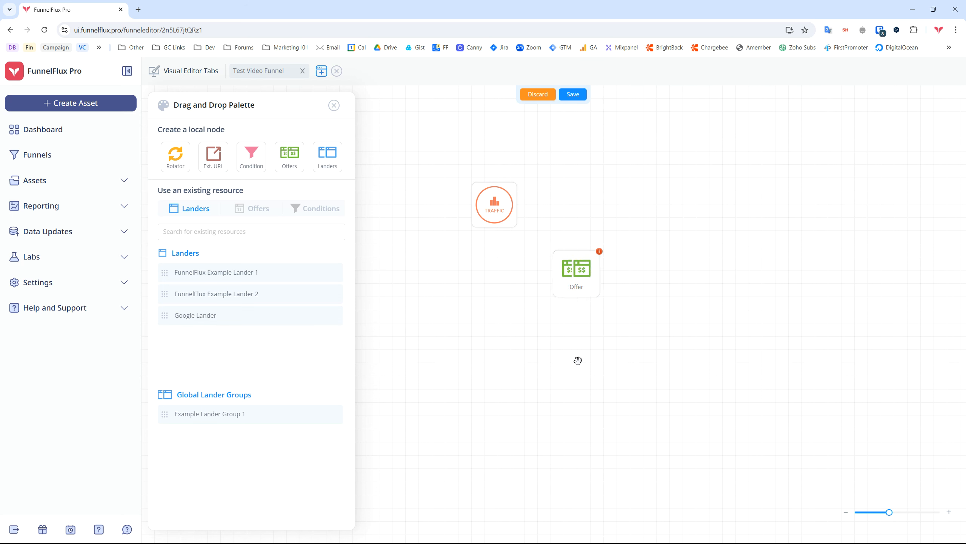
right_click(587, 281)
left_click(619, 331)
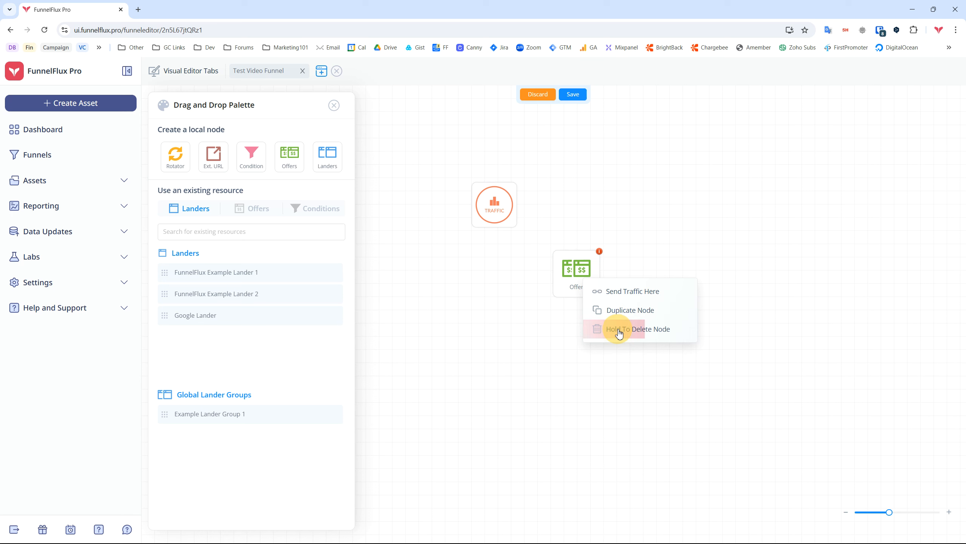
left_click_drag(176, 158, 567, 268)
right_click(566, 269)
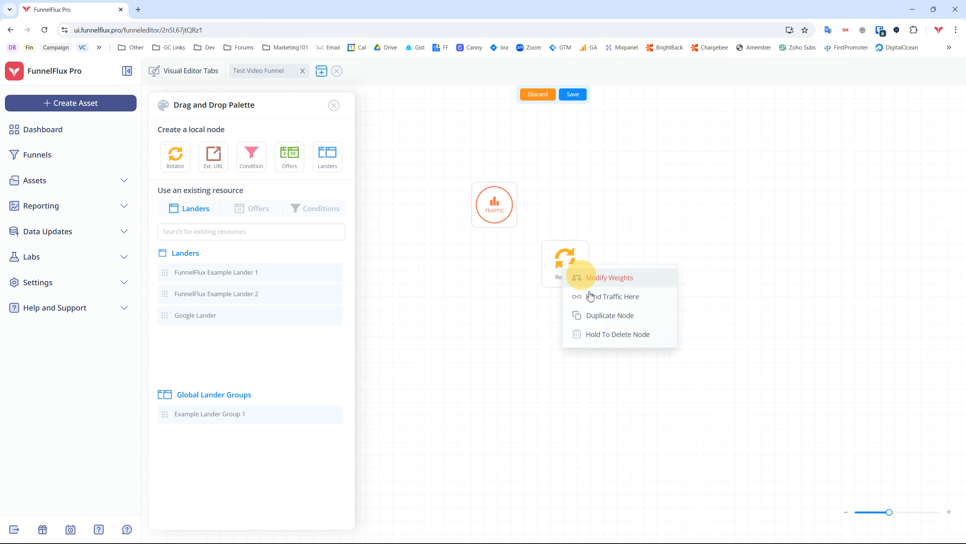
left_click(593, 333)
Add the existing FunnelFlux Example Lander 1 and Google Lander to the canvas below the Traffic node
left_click(217, 233)
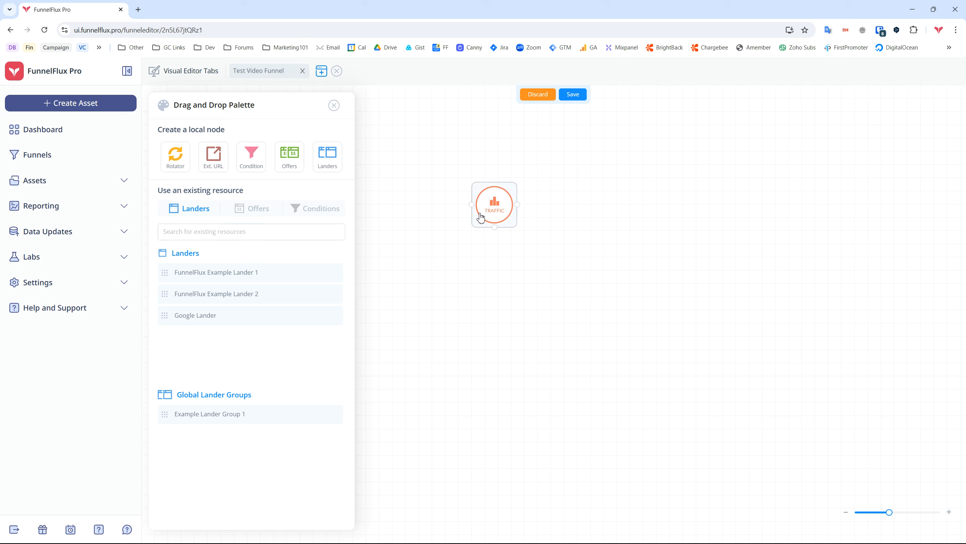
left_click_drag(170, 279, 540, 281)
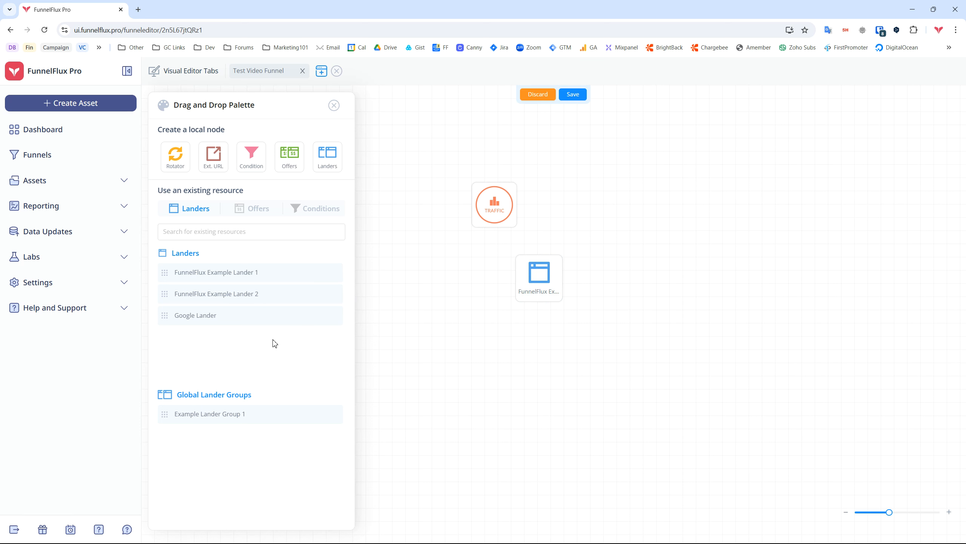
left_click_drag(171, 318, 555, 366)
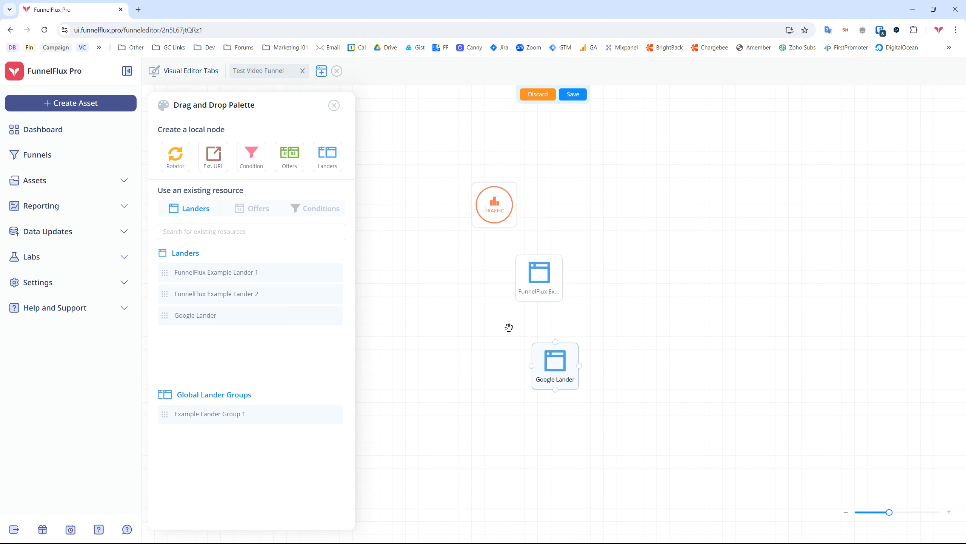
Add the existing FunnelFlux example offer and Bing Offer to the canvas on the far side of the landers
left_click(253, 208)
left_click_drag(179, 298, 670, 268)
left_click_drag(190, 273, 726, 363)
Browse the existing landers, offers and conditions available in the palette
left_click(197, 209)
left_click(233, 208)
left_click(196, 210)
left_click(255, 210)
left_click(321, 209)
left_click(255, 209)
left_click(194, 209)
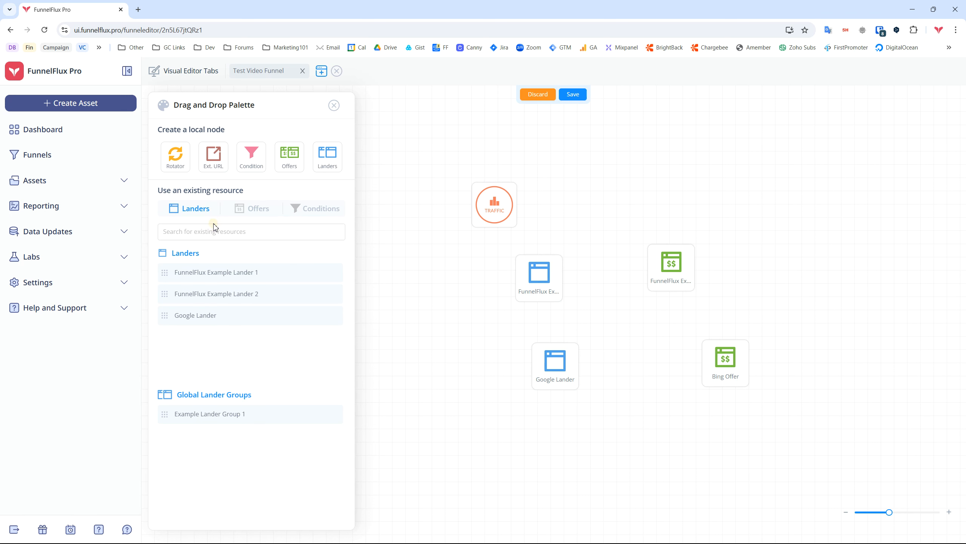
Filter the existing landers by "goo", clear the filter and close the palette
left_click(216, 233)
type("goo")
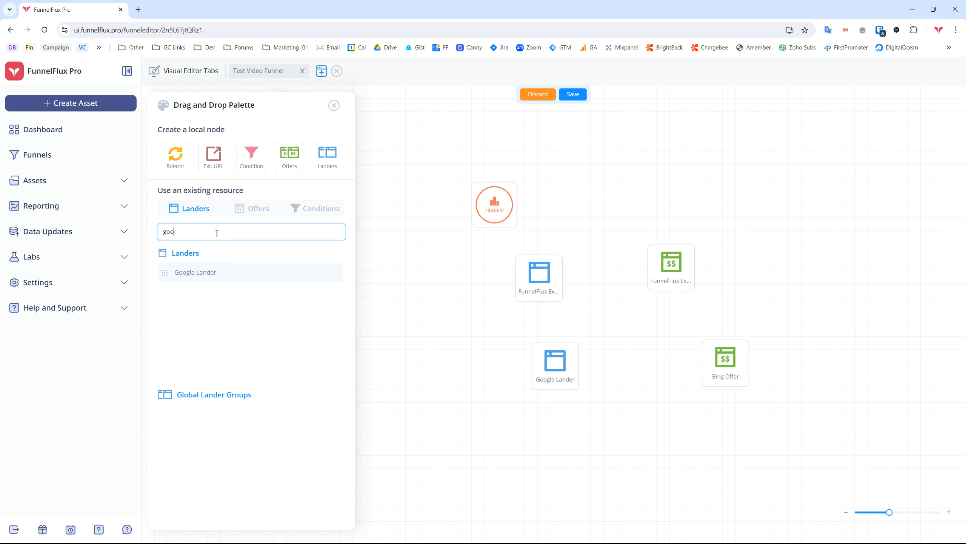
key("BackSpace")
key("BackSpace")
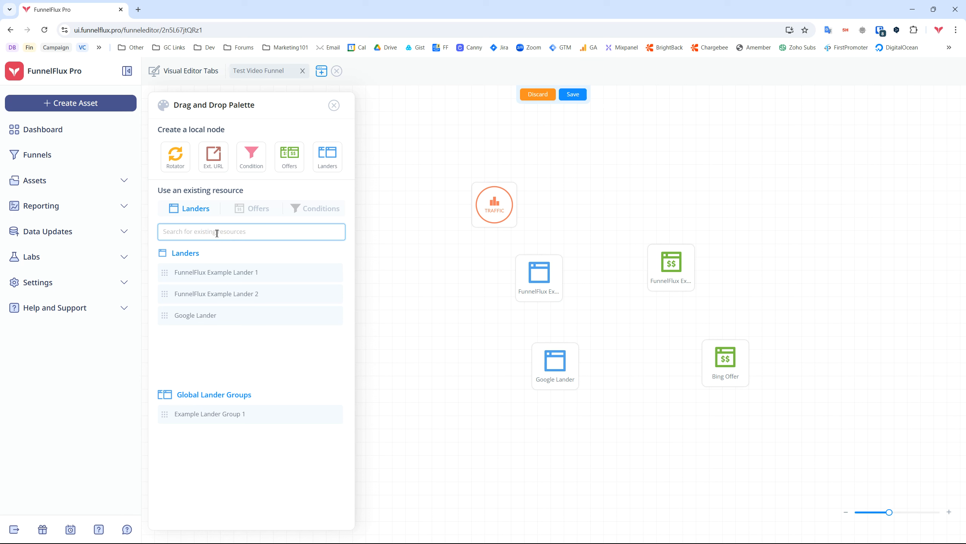
left_click(334, 105)
Spread the nodes out, with Traffic well ahead of the landers and both offers farther beyond them
left_click_drag(405, 198, 268, 213)
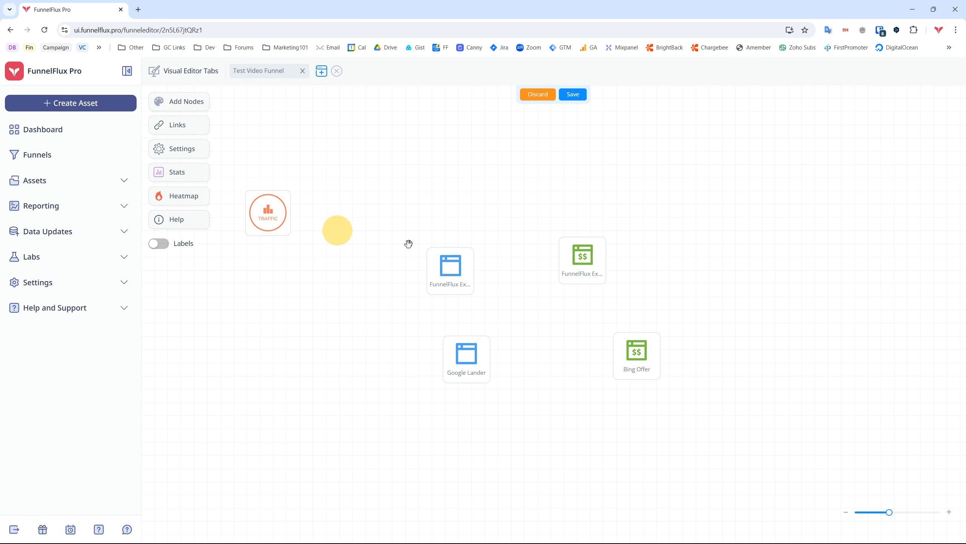
left_click_drag(580, 259, 777, 266)
left_click_drag(660, 356, 794, 371)
left_click(509, 320)
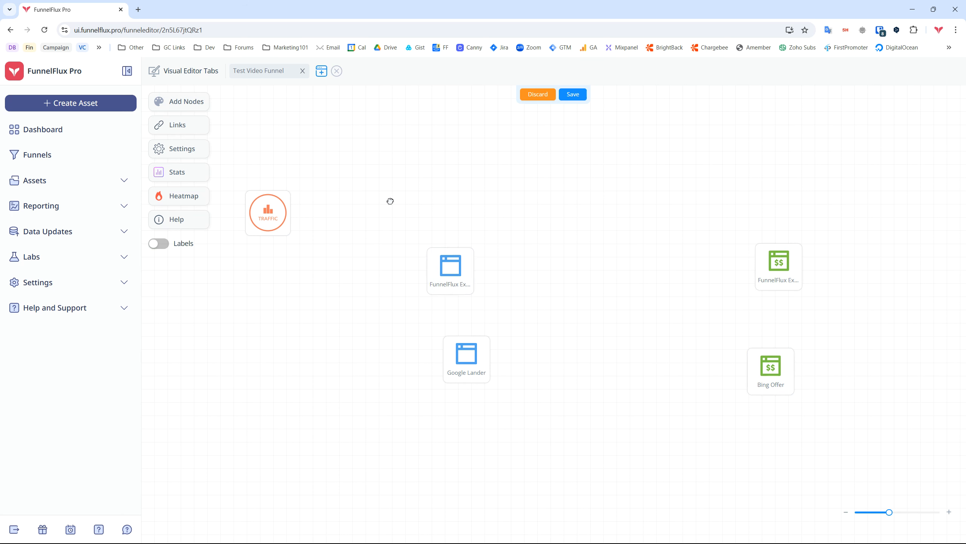
left_click_drag(361, 194, 460, 207)
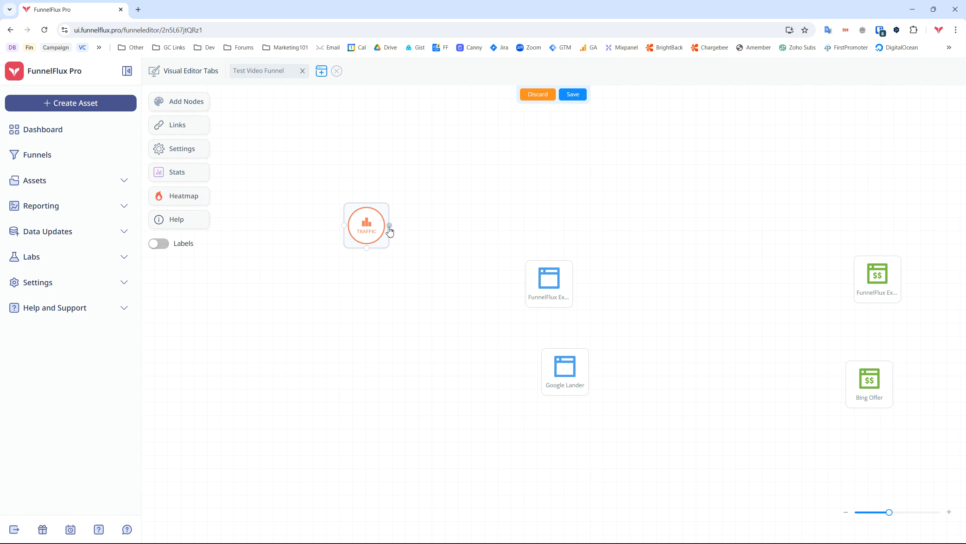
Connect the Traffic node to FunnelFlux Example Lander 1 and bring the lander roughly level with it
mouse_move(391, 230)
left_mouse_down()
mouse_move(552, 284)
mouse_move(543, 233)
left_mouse_up()
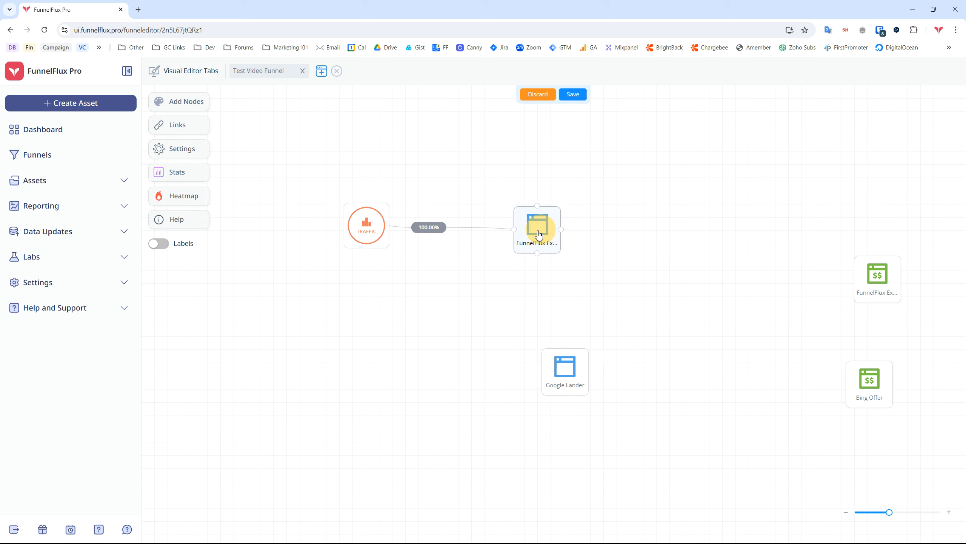
left_click(440, 230)
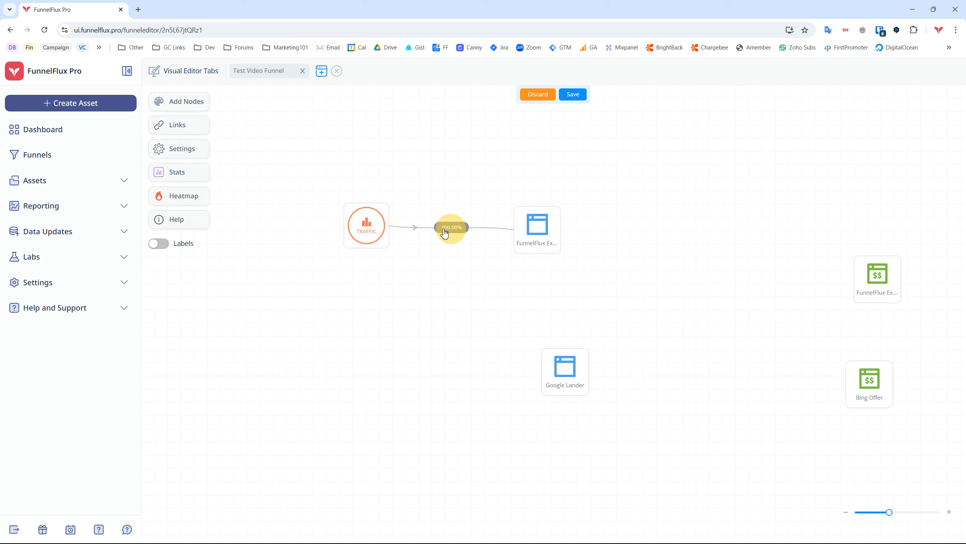
mouse_move(531, 229)
left_mouse_down()
mouse_move(537, 200)
mouse_move(529, 237)
left_mouse_up()
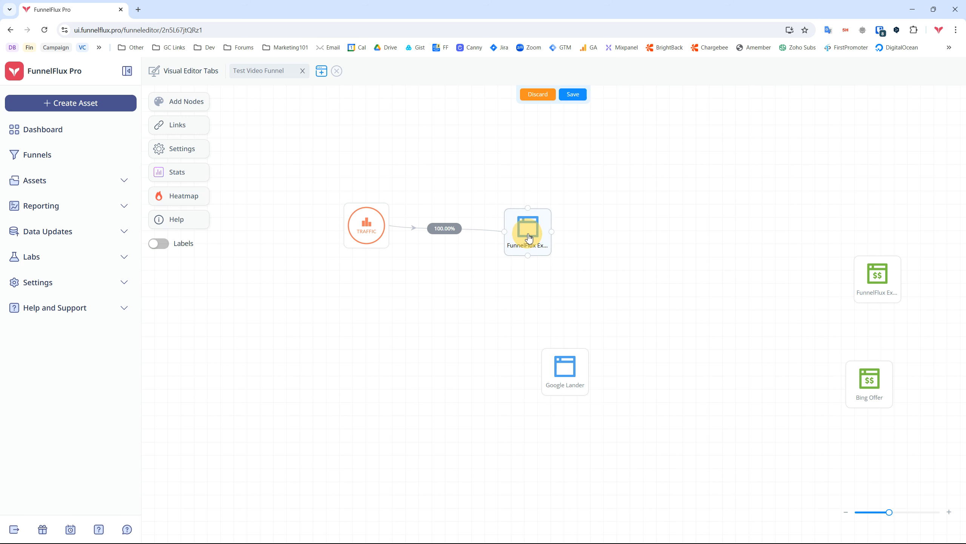
left_click_drag(444, 232, 461, 233)
Move the FunnelFlux example offer beside FunnelFlux Example Lander 1 and connect the lander to it as Action 1
left_click_drag(878, 283, 684, 241)
left_click_drag(553, 233, 679, 254)
left_click_drag(590, 237, 670, 235)
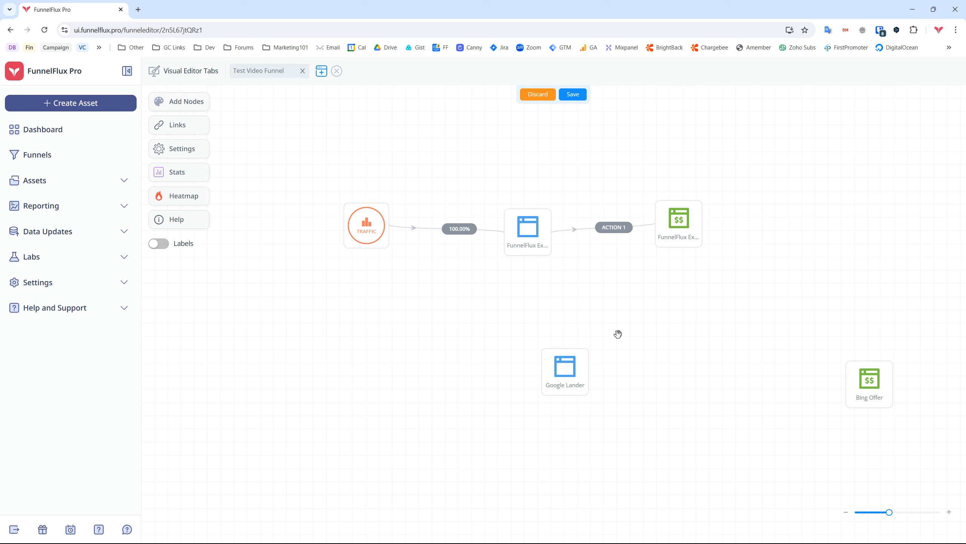
Arrange Google Lander and Bing Offer in a row beneath the connected nodes and save the funnel
left_click_drag(569, 375, 538, 345)
left_click_drag(871, 396, 681, 351)
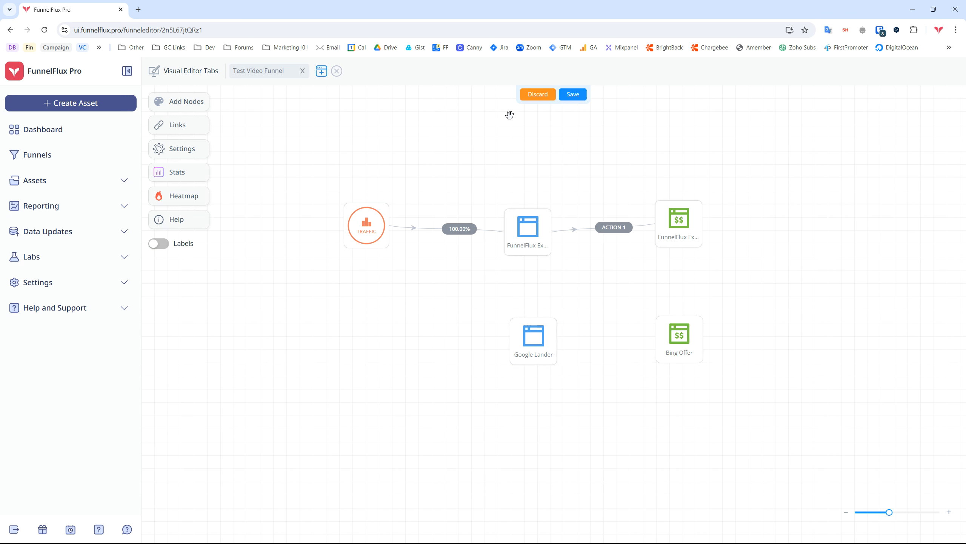
left_click(573, 95)
Fine-tune the positions of FunnelFlux Example Lander 1 and the Traffic node, saving the funnel in between
left_click_drag(631, 140, 583, 159)
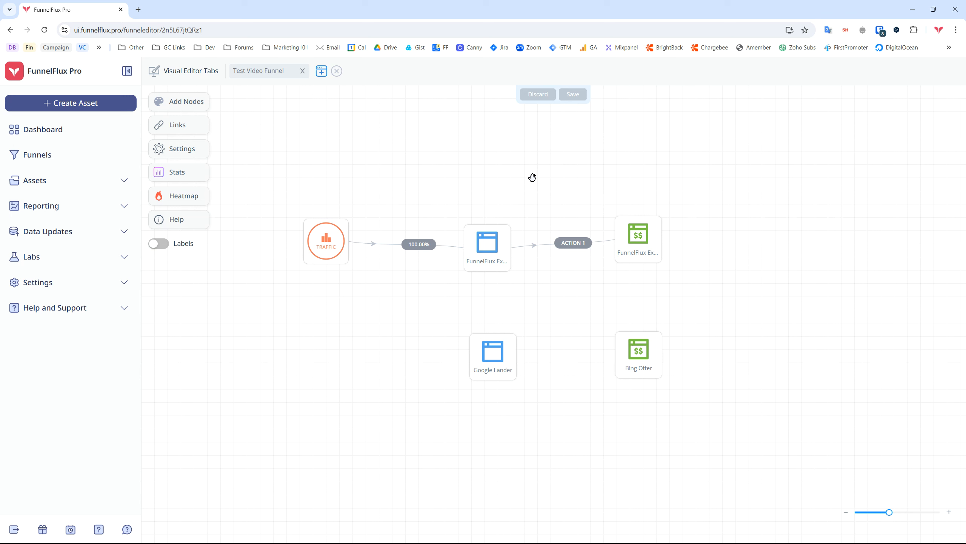
left_click_drag(491, 256, 492, 249)
left_click(577, 98)
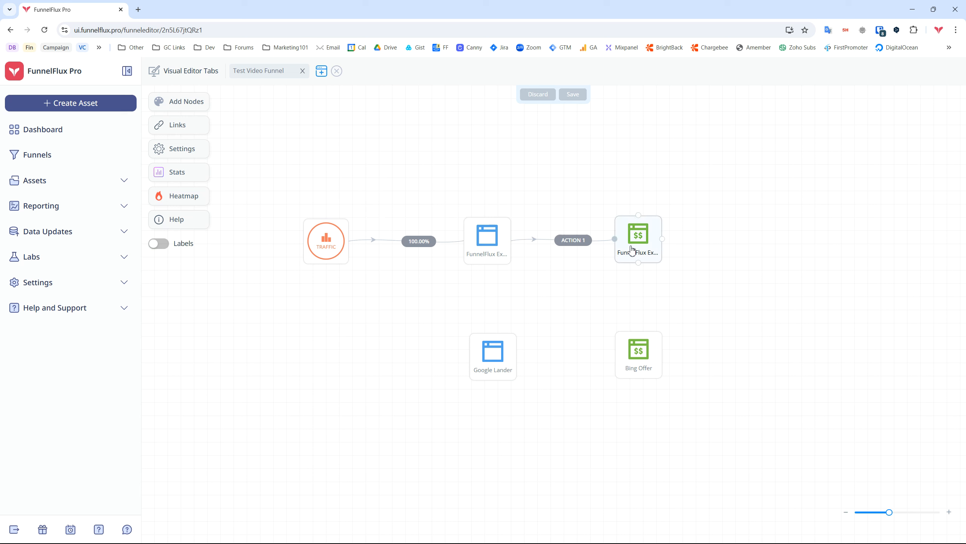
left_click_drag(350, 243, 371, 240)
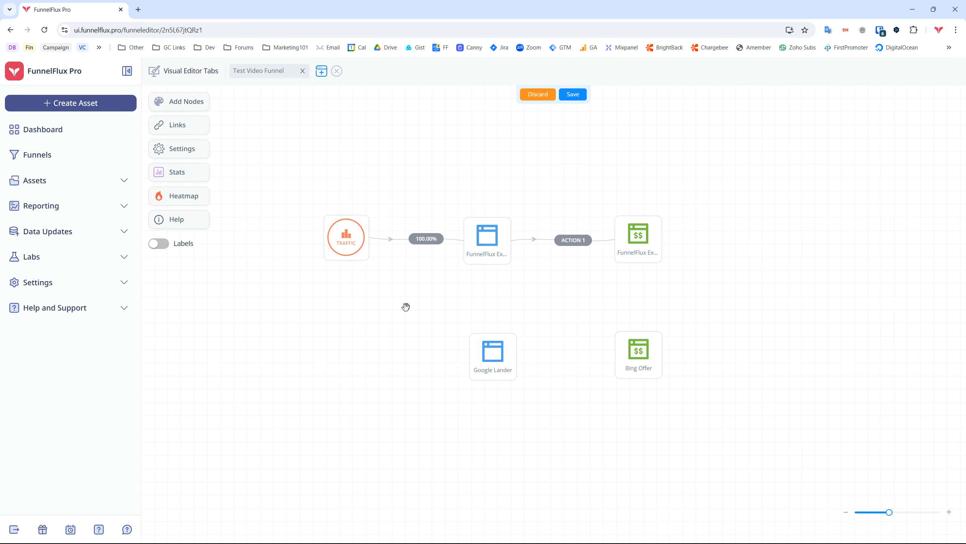
Generate a redirect link for the Traffic node with AdCash as the traffic source and highlight the link
double_click(354, 240)
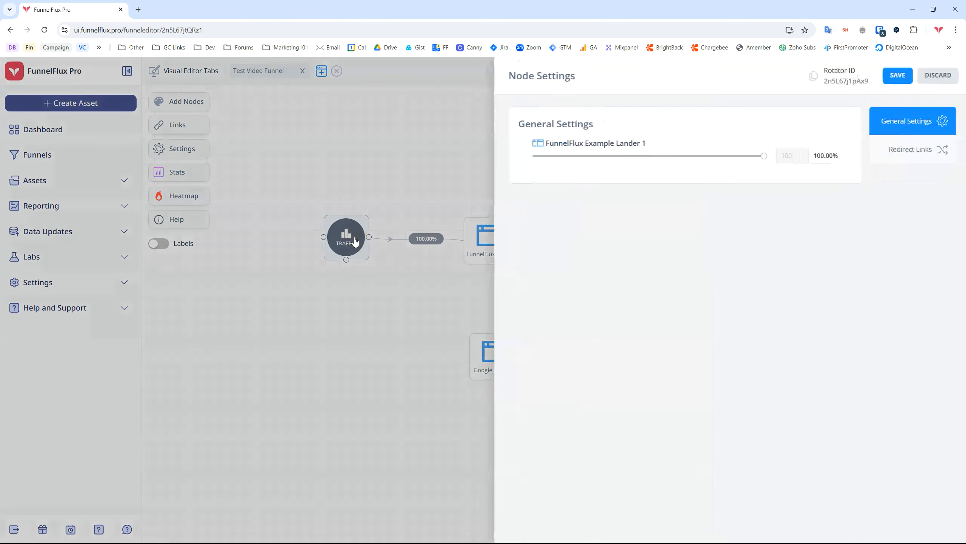
left_click(908, 157)
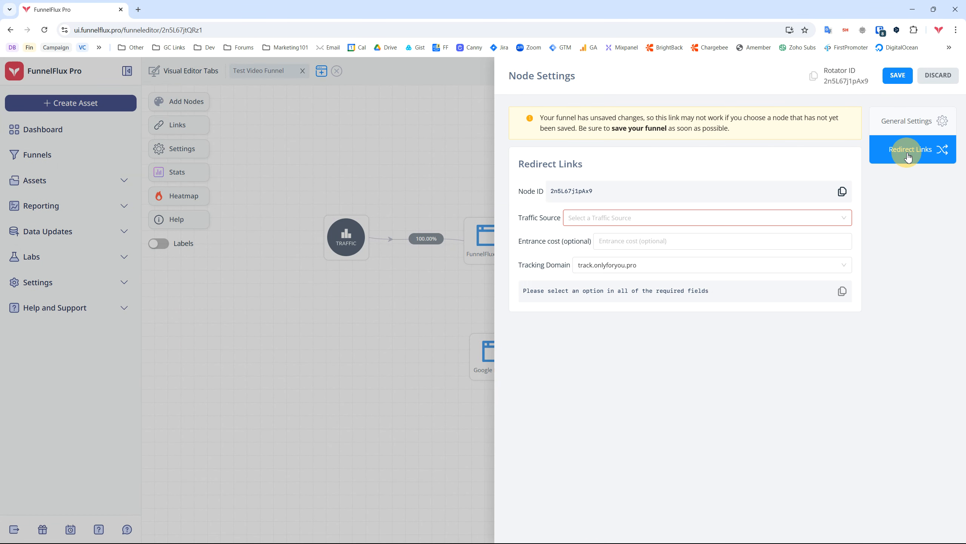
left_click(640, 217)
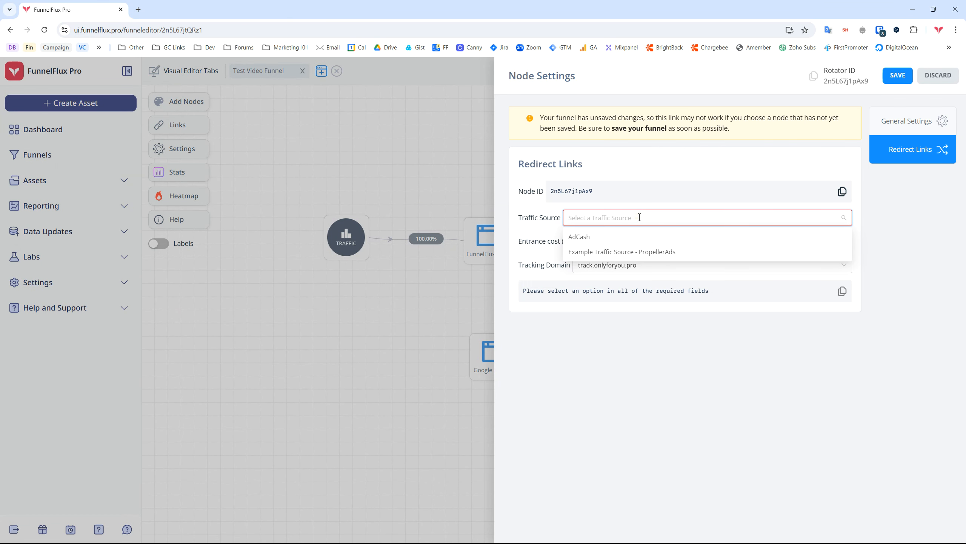
left_click(599, 238)
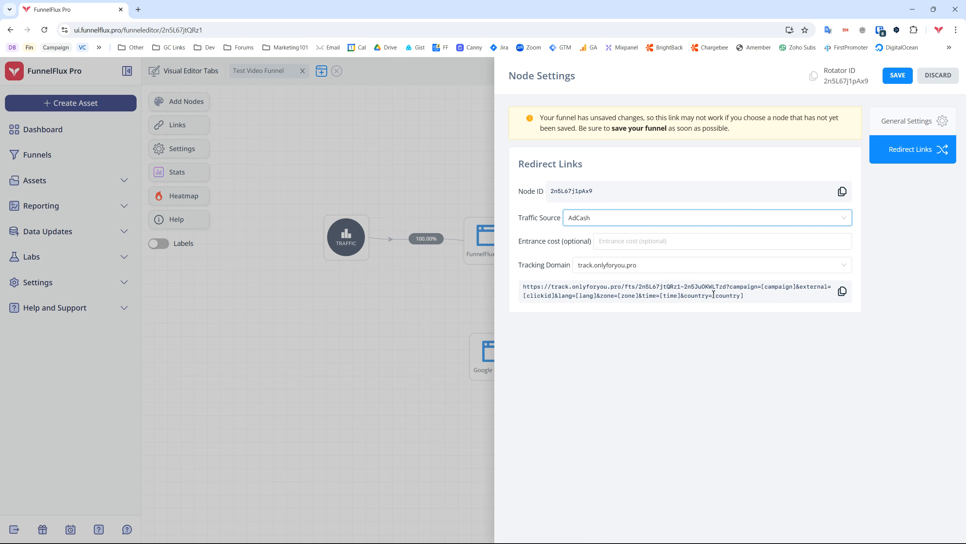
left_click_drag(748, 301, 506, 287)
Compare the redirect links by switching the traffic source between Example Traffic Source - PropellerAds and AdCash, ending on AdCash
left_click(626, 217)
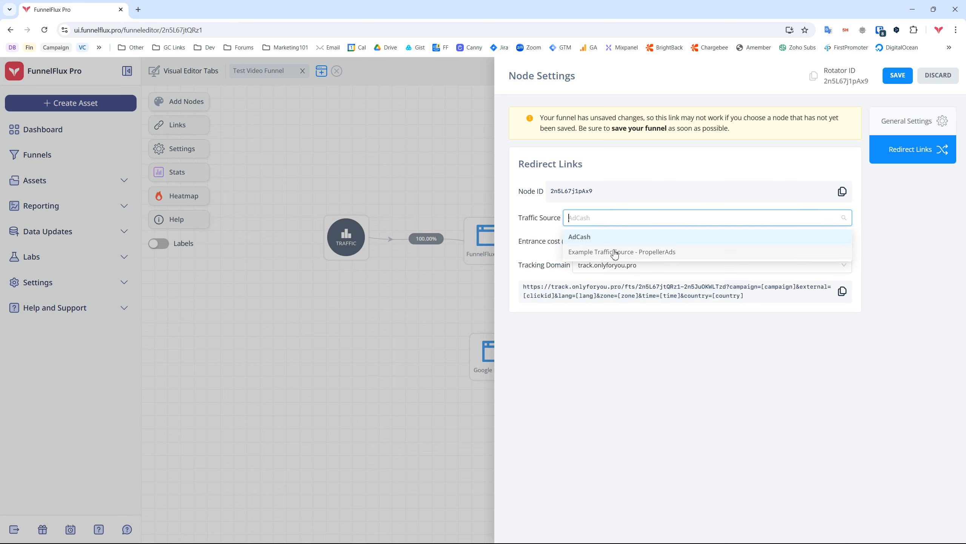
left_click(611, 250)
left_click_drag(573, 306, 522, 288)
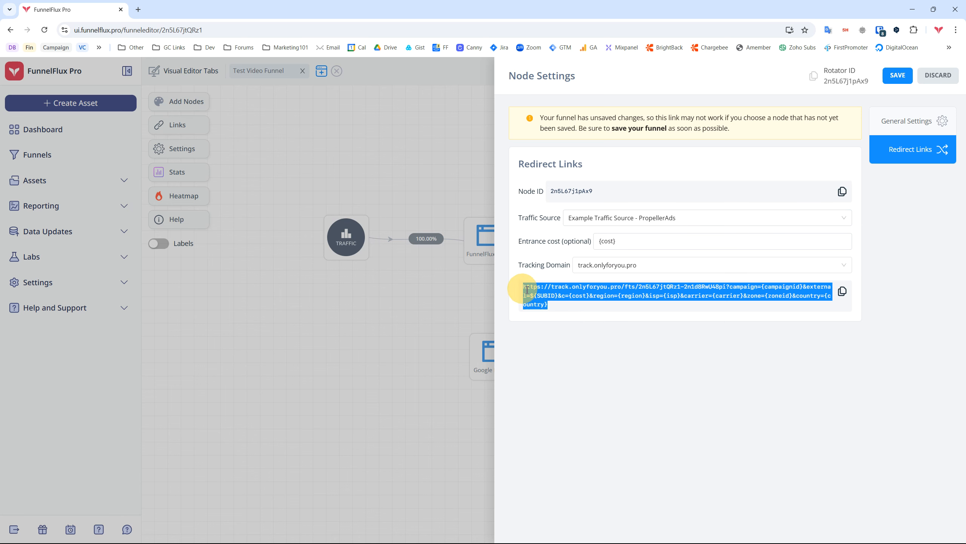
left_click(650, 220)
left_click(632, 238)
left_click(654, 219)
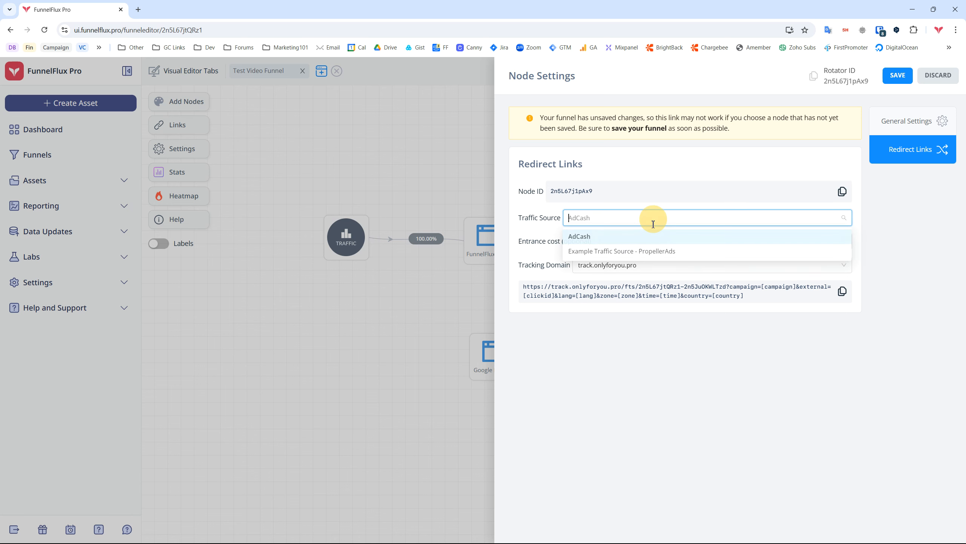
left_click(630, 254)
left_click(659, 220)
left_click(632, 235)
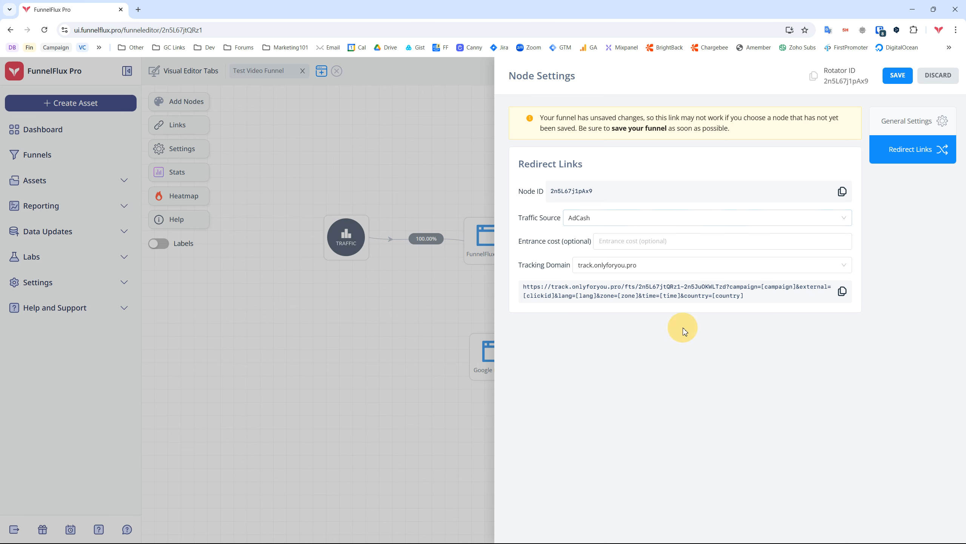
Examine the traffic source ID and the tracking parameters in the AdCash redirect link
double_click(697, 286)
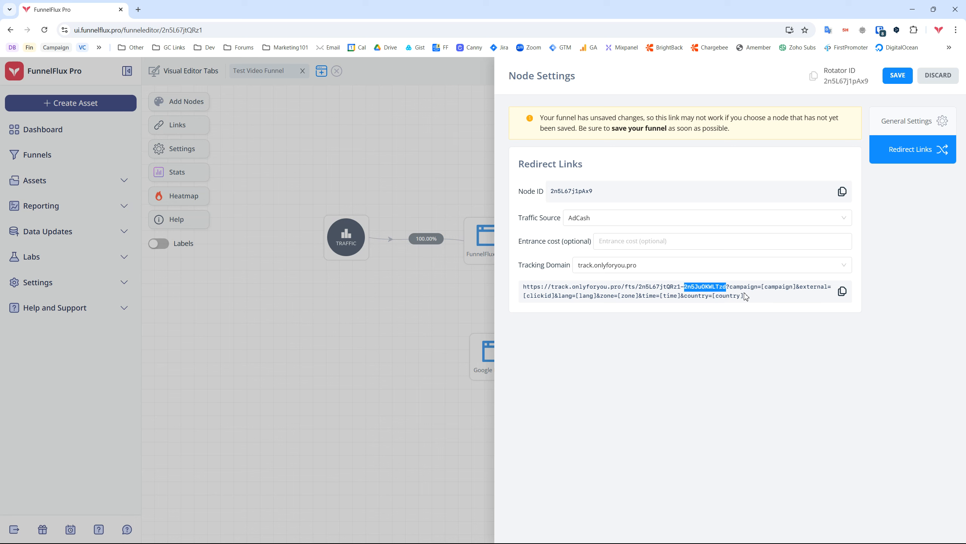
left_click_drag(730, 288, 745, 302)
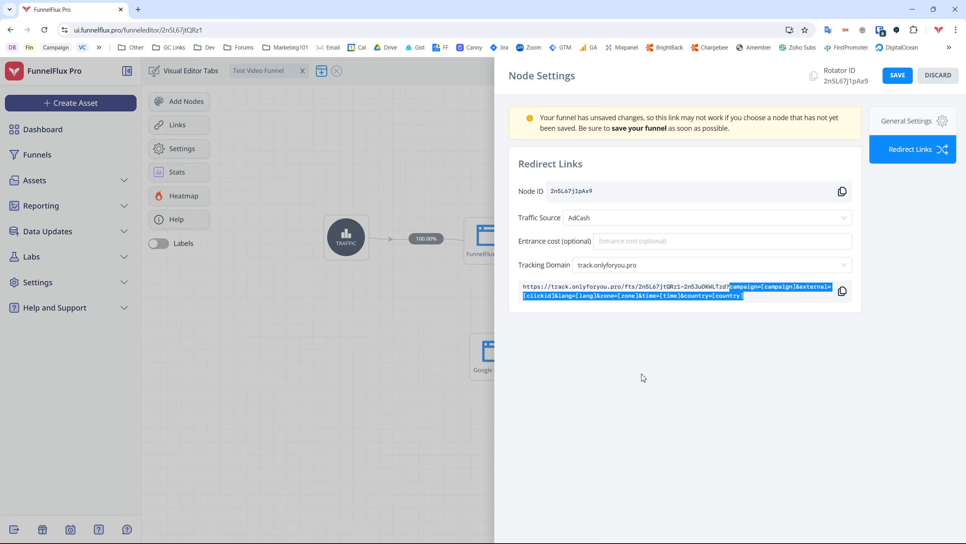
Clear the highlight on the AdCash redirect link and copy the full link
left_click(756, 335)
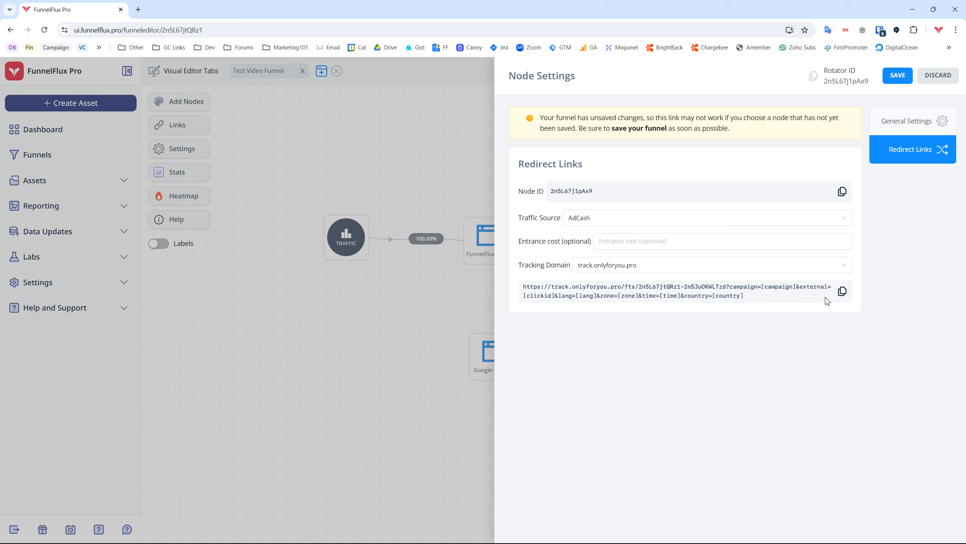
left_click(840, 301)
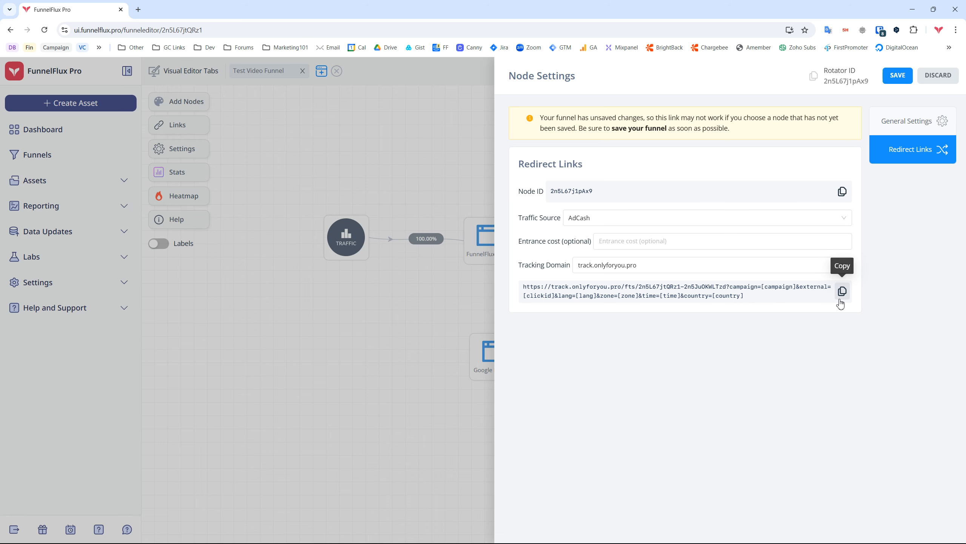
key("ctrl+shift+n")
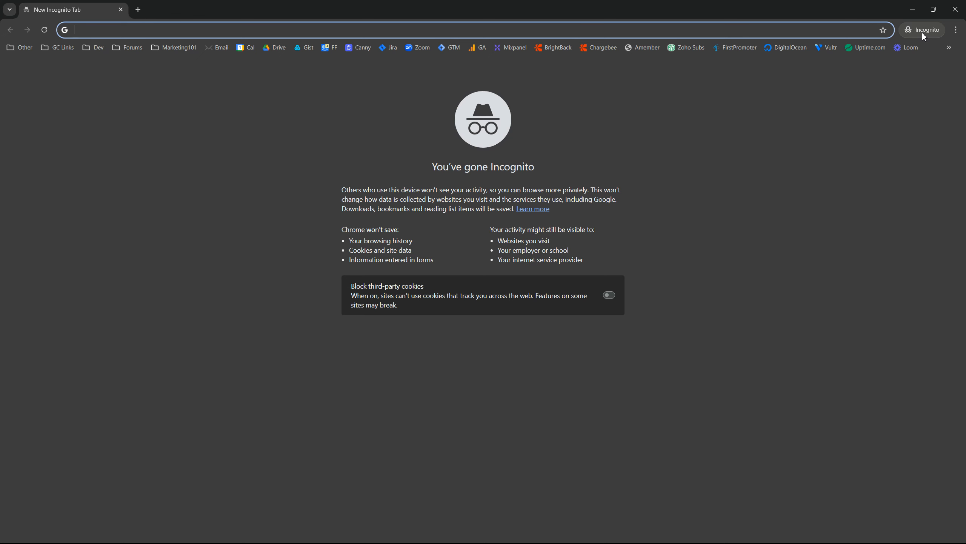
left_click(912, 9)
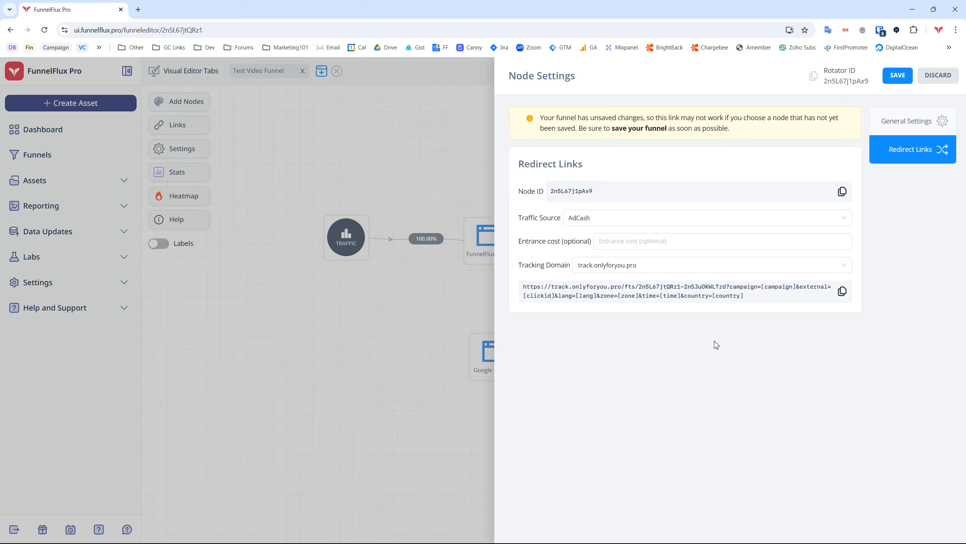
key("ctrl+shift+n")
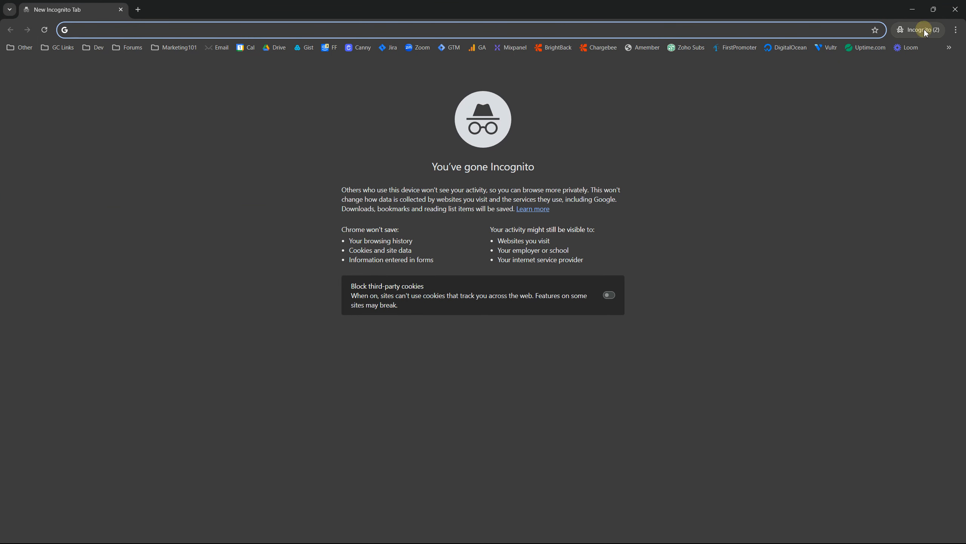
left_click(925, 30)
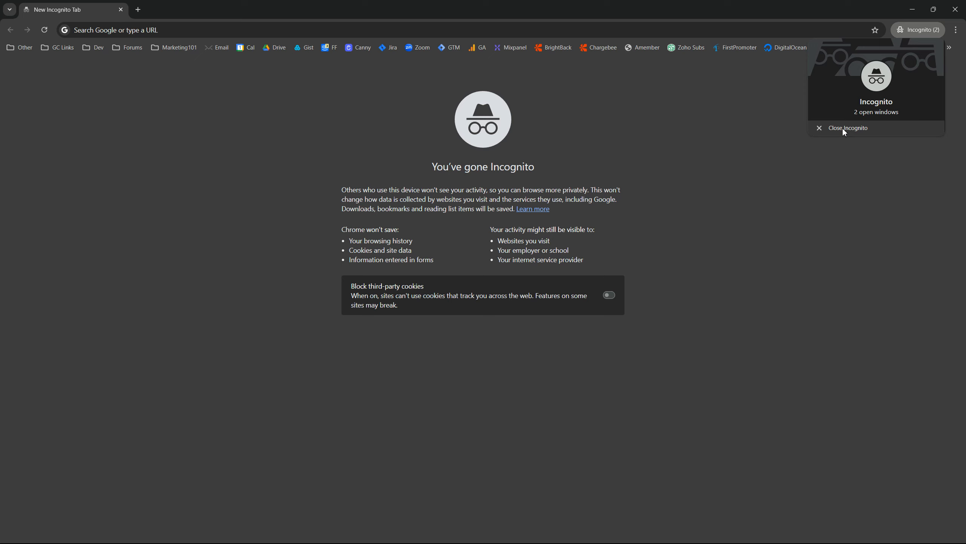
left_click(753, 361)
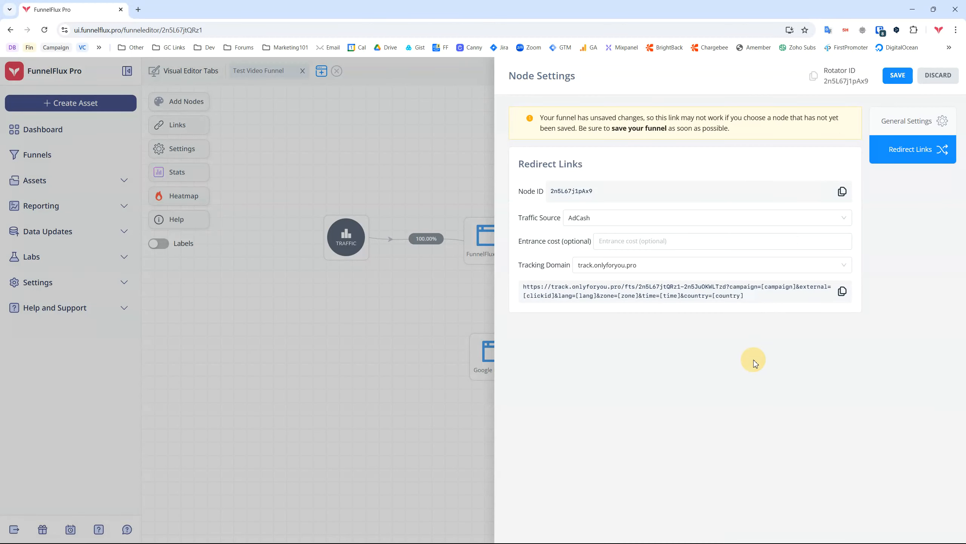
Open the copied AdCash redirect link in a new incognito browser window
key("ctrl+shift+n")
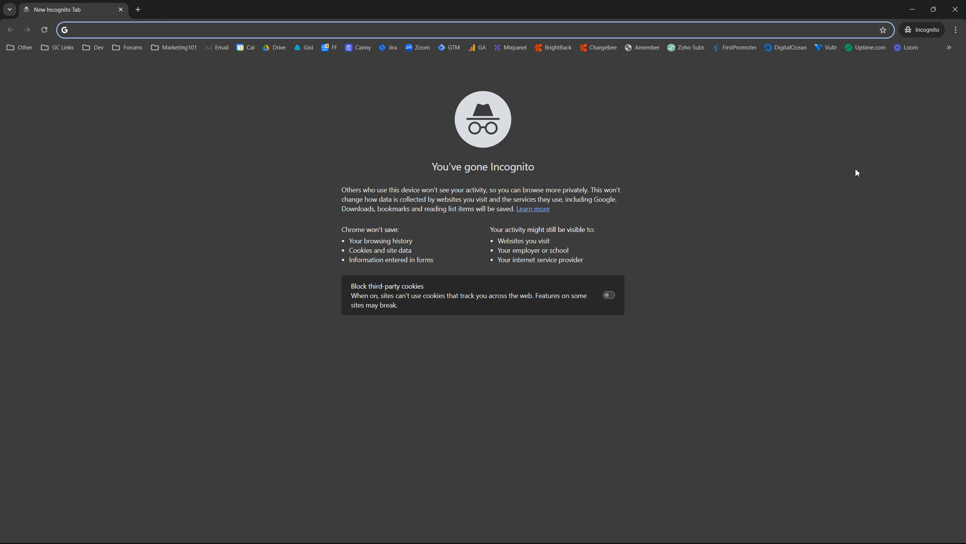
type("https://track.onlyforyou.pro/fts/2n5L67jtQRz1-2n5JuOKWLTzd?campaign=[campaign]&external=[clickid]&lang=[lang]&zone=[zone]&time=[time]&country=[country]")
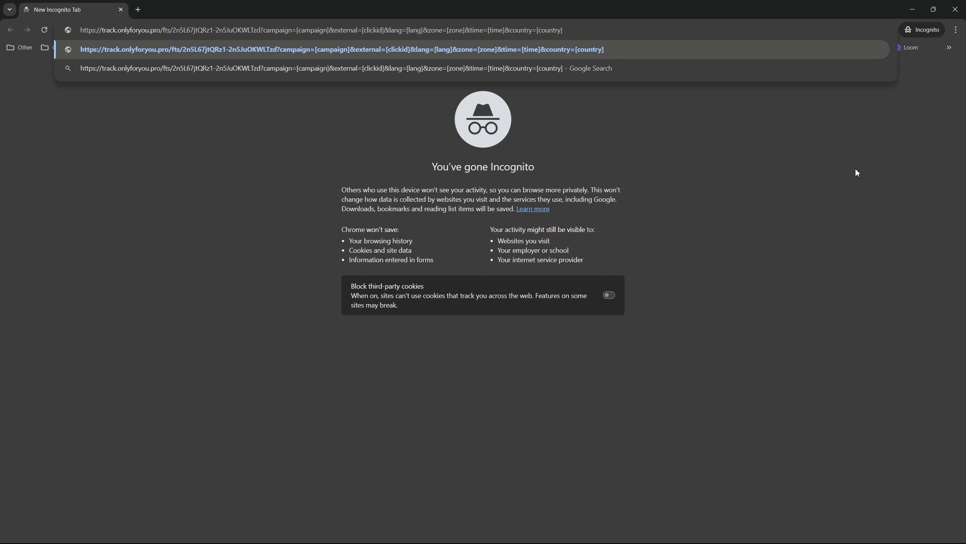
key("Return")
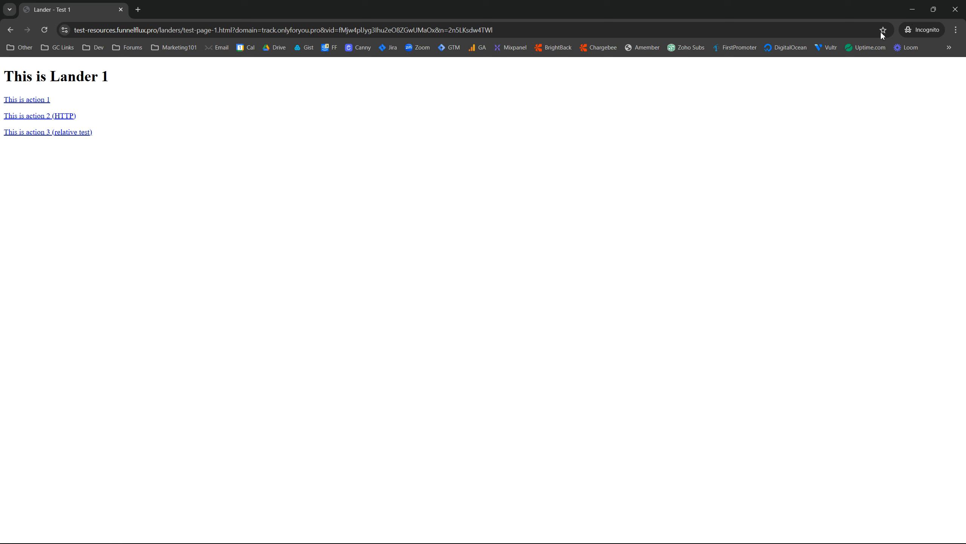
Back in the FunnelFlux editor, discard the Traffic node's settings and align the connected lander and offer nodes with the Traffic node
left_click(912, 9)
left_click(936, 75)
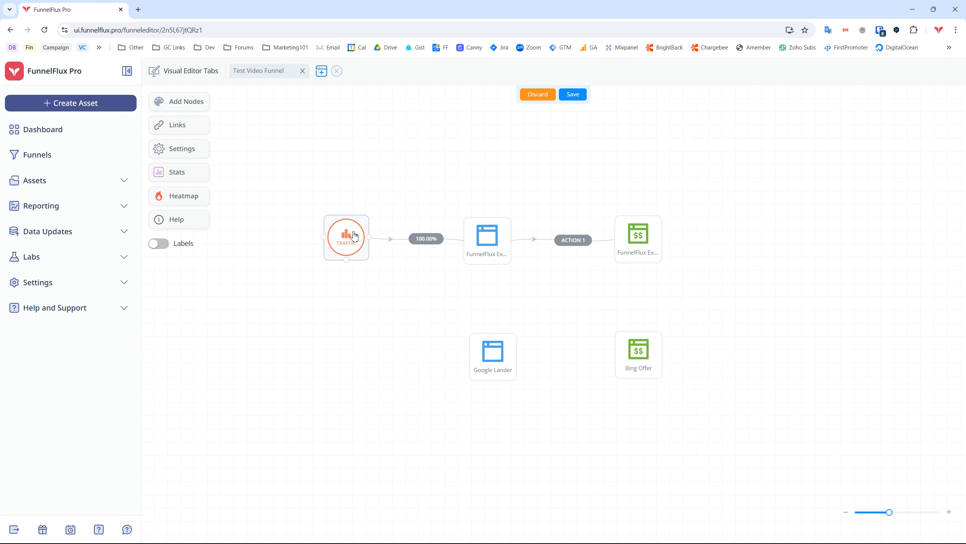
left_click_drag(495, 242, 497, 236)
mouse_move(648, 241)
left_mouse_down()
mouse_move(647, 229)
mouse_move(651, 238)
left_mouse_up()
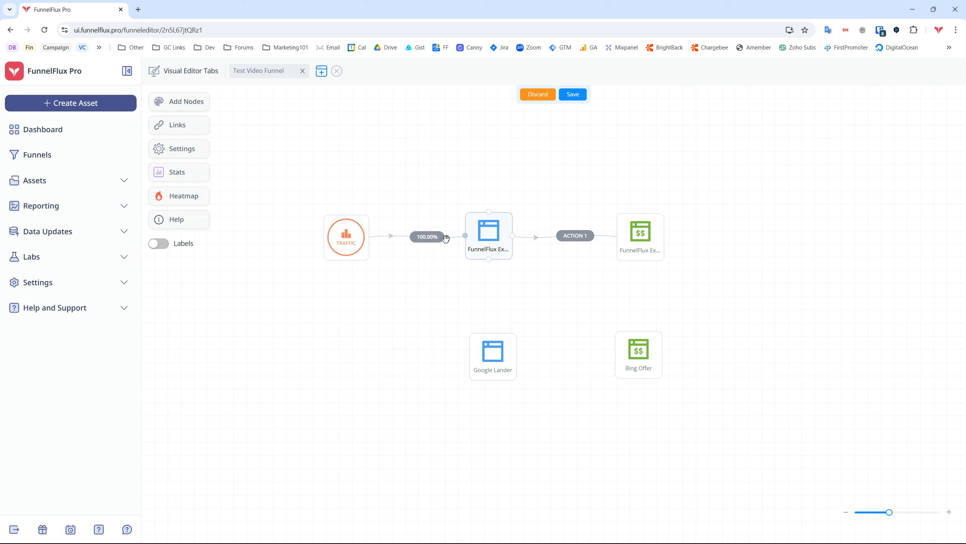
Get the action link of the Action 1 connection and examine its tracking domain, path and action number
left_click(574, 240)
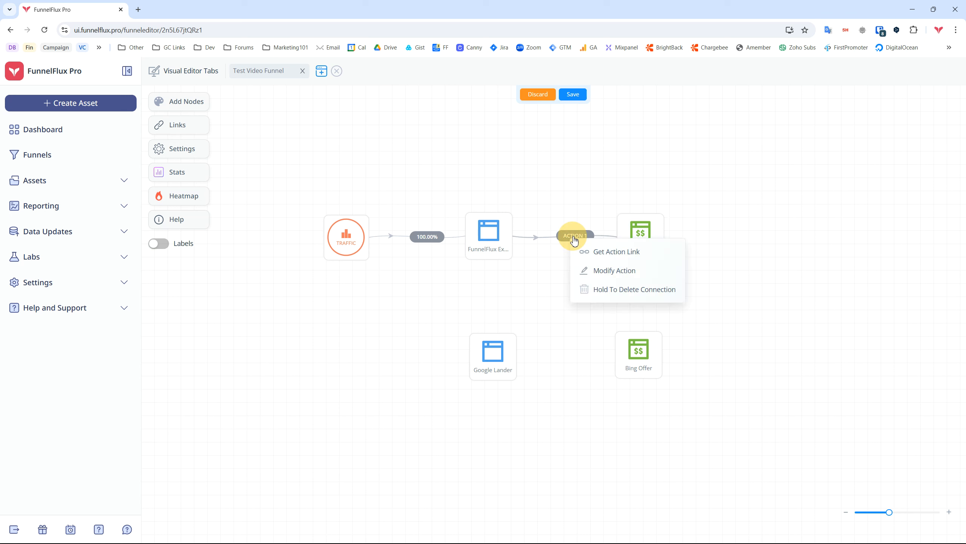
left_click(597, 253)
left_click_drag(481, 320, 334, 323)
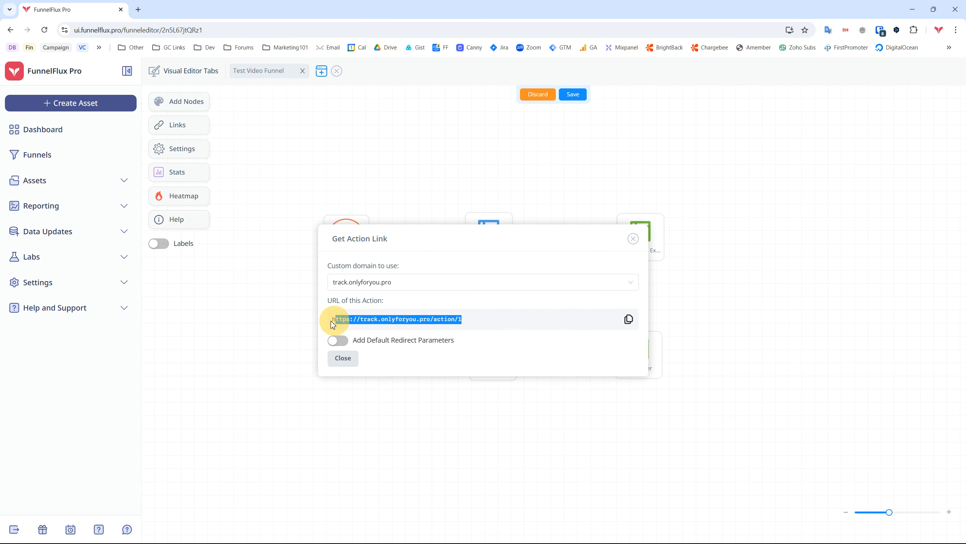
left_click(422, 319)
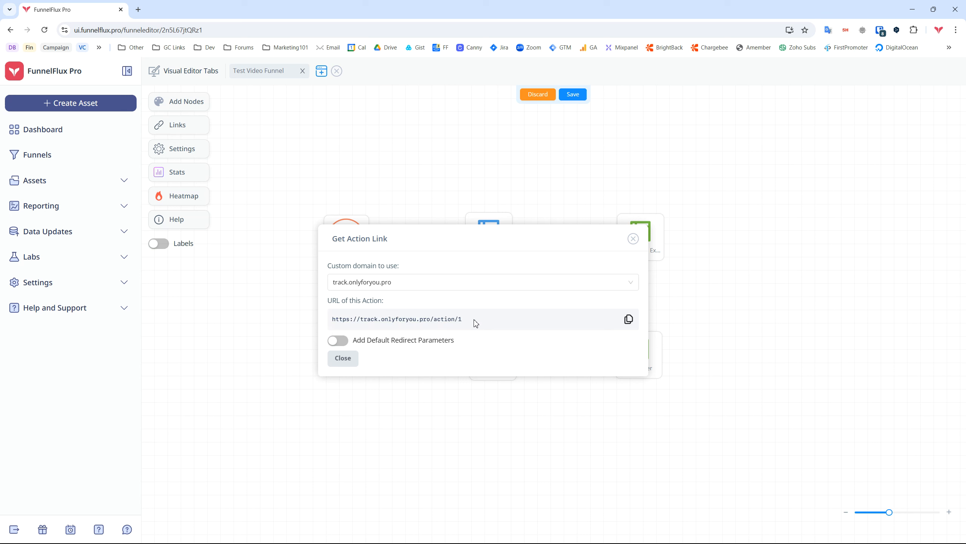
left_click_drag(431, 319, 359, 327)
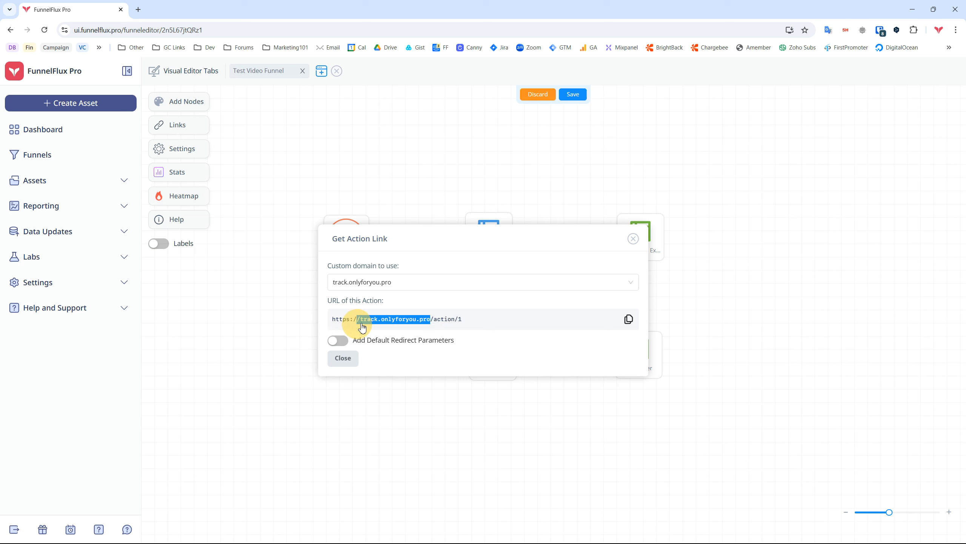
double_click(444, 319)
left_click_drag(462, 319, 458, 320)
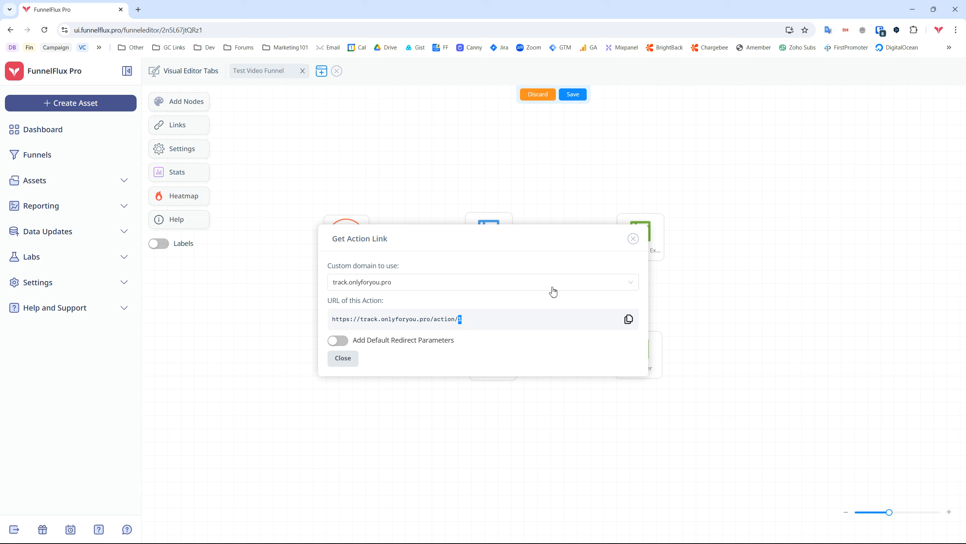
left_click(632, 239)
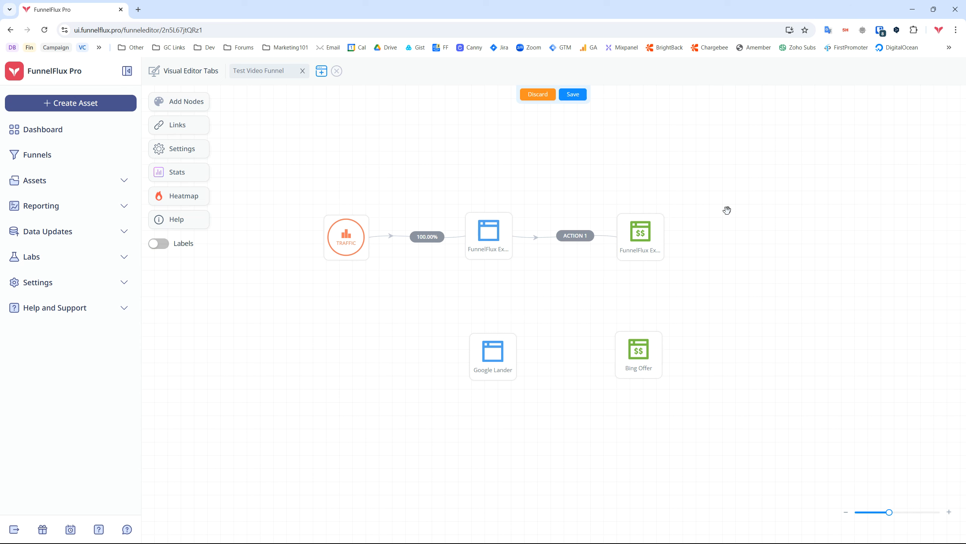
Switch to the incognito browser window and follow the action 1 link on the Lander 1 page
key("alt+Tab")
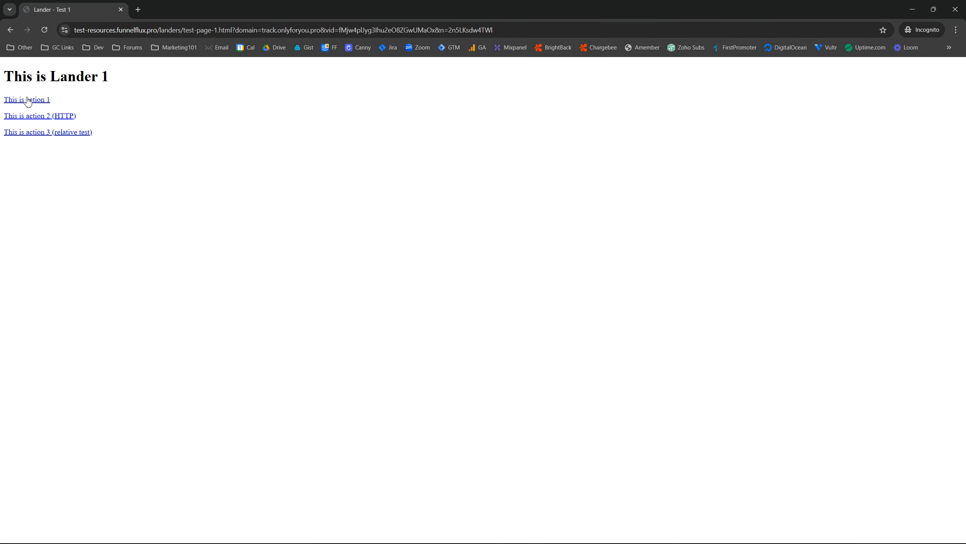
left_click(29, 102)
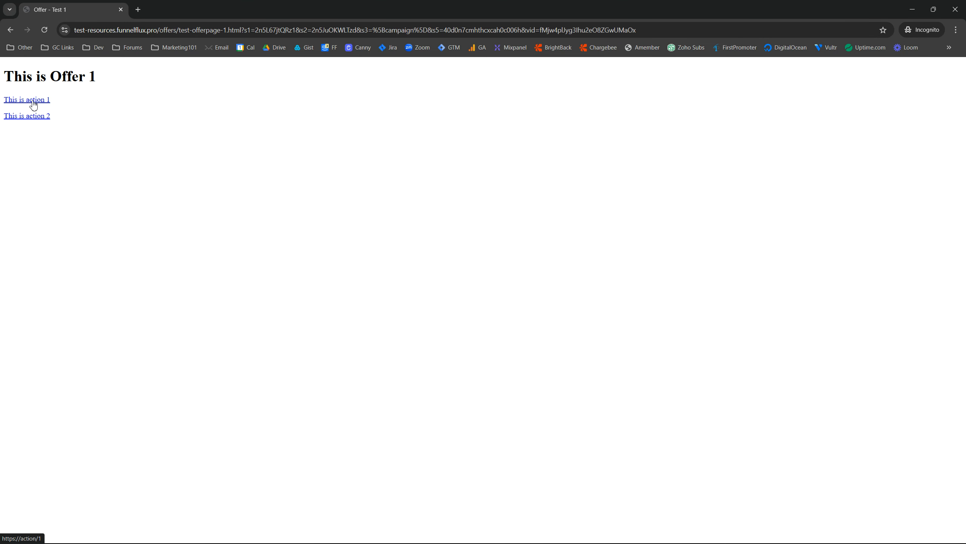
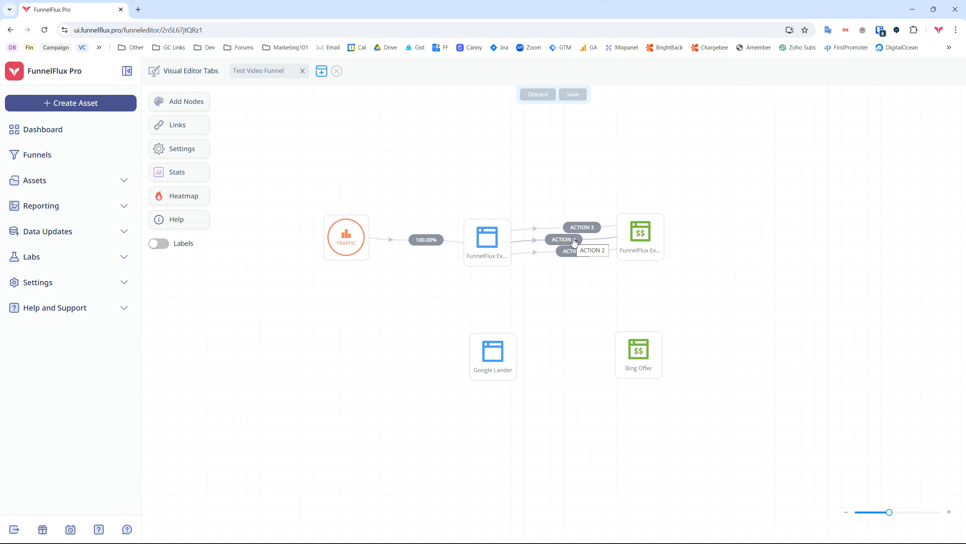
Delete the Action 2 and Action 3 connections between FunnelFlux Example Lander 1 and the FunnelFlux example offer
right_click(574, 242)
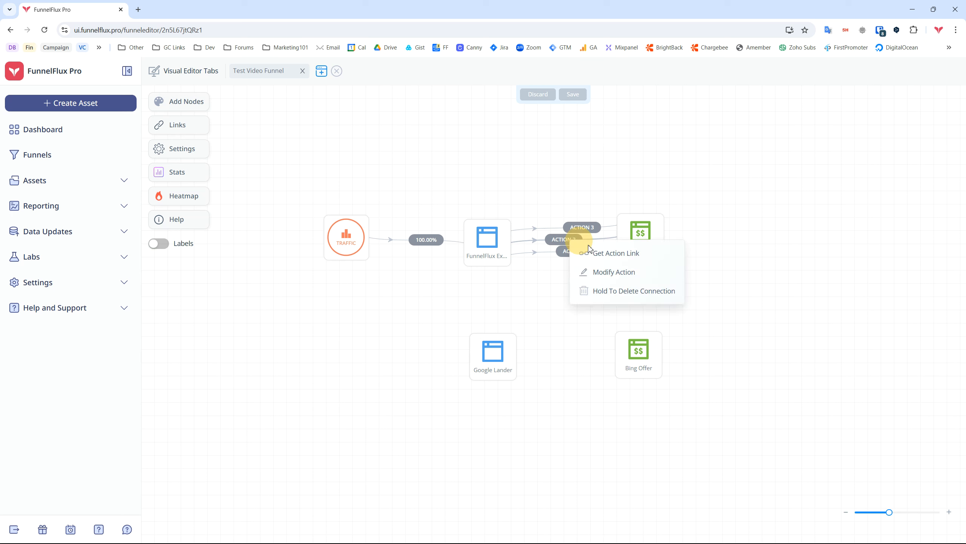
left_click(605, 289)
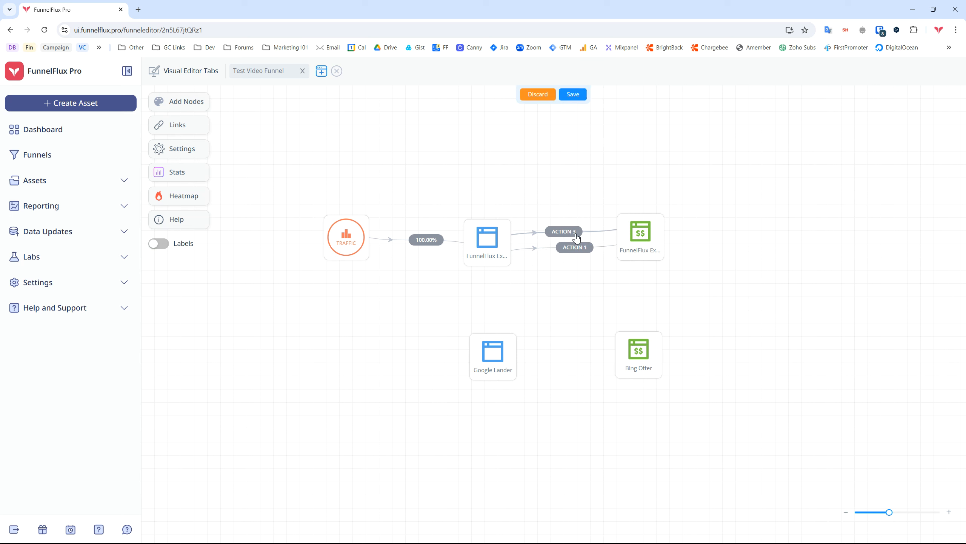
right_click(575, 245)
left_click(603, 283)
Modify the Action 1 connection to bundle Actions 1, 2 and 3, and save the change
right_click(581, 247)
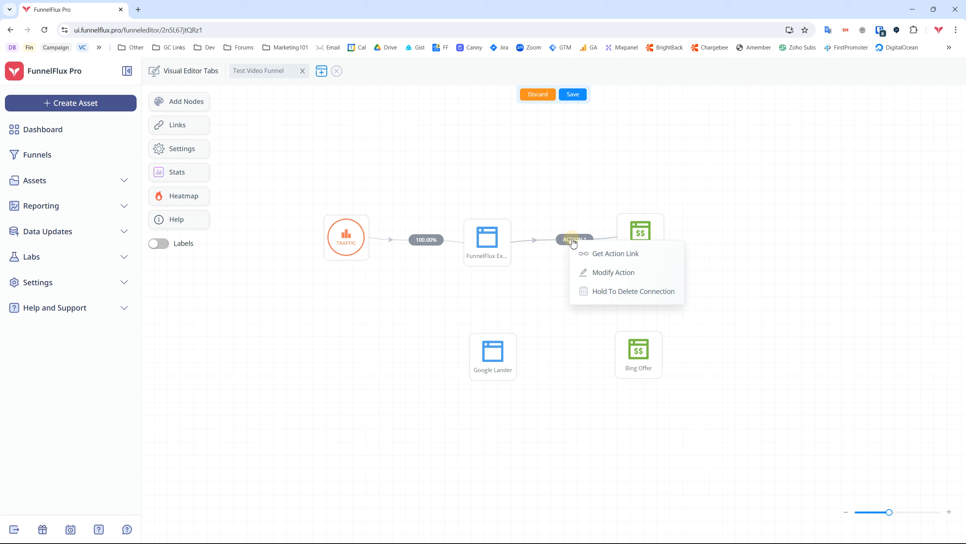
left_click(596, 272)
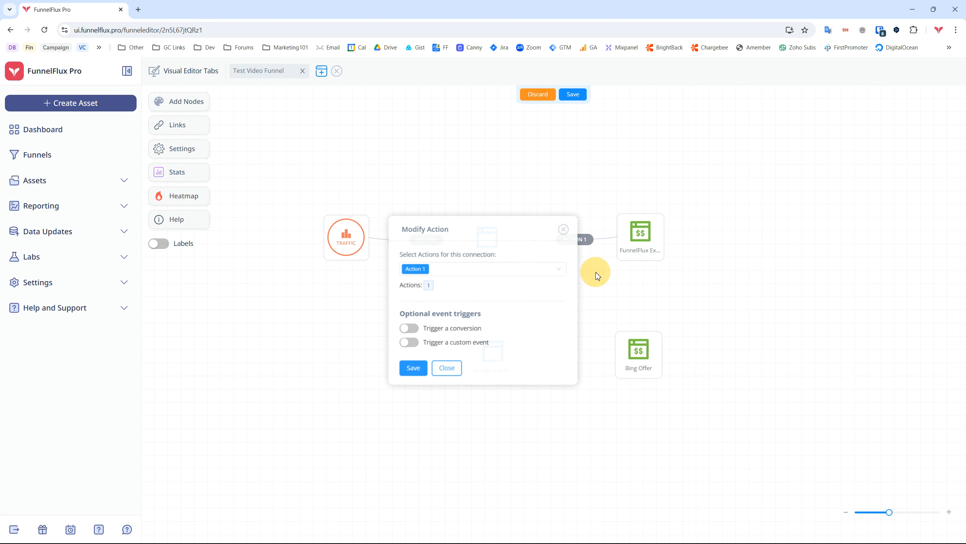
left_click(461, 263)
left_click(440, 300)
left_click(432, 315)
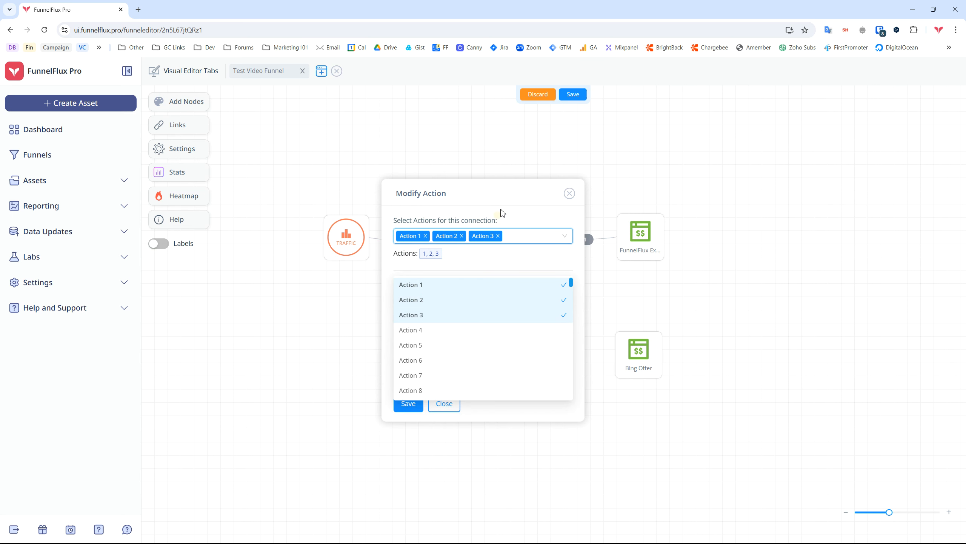
left_click(554, 240)
left_click(411, 400)
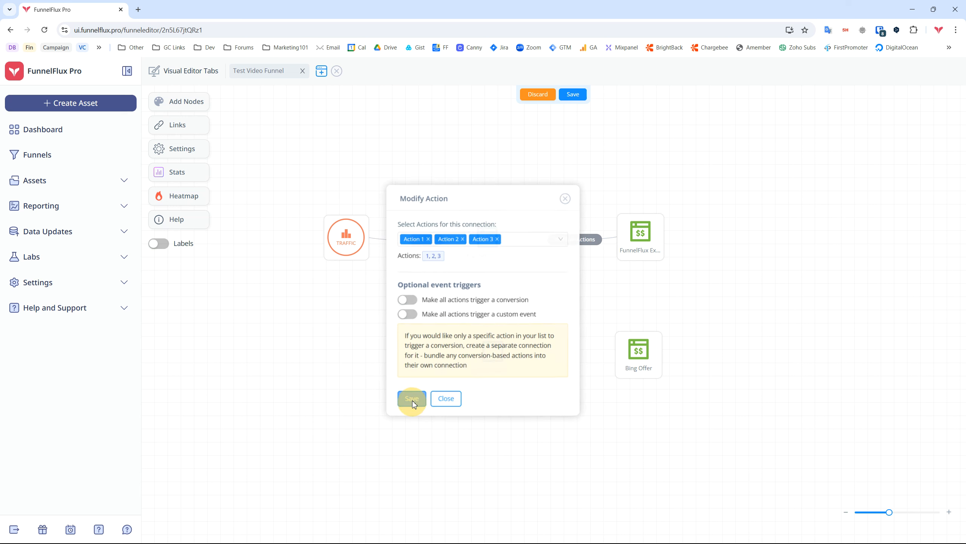
Delete the bundled actions connection and reconnect FunnelFlux Example Lander 1 to the FunnelFlux example offer with Action 1
left_click_drag(558, 239, 629, 253)
right_click(584, 244)
left_click(611, 289)
left_click_drag(511, 242, 639, 238)
left_click_drag(546, 239, 574, 239)
Connect FunnelFlux Example Lander 1 to Google Lander with Action 2 and to Bing Offer with Action 3, and save the funnel
left_click_drag(490, 267, 490, 355)
left_click_drag(487, 287, 490, 304)
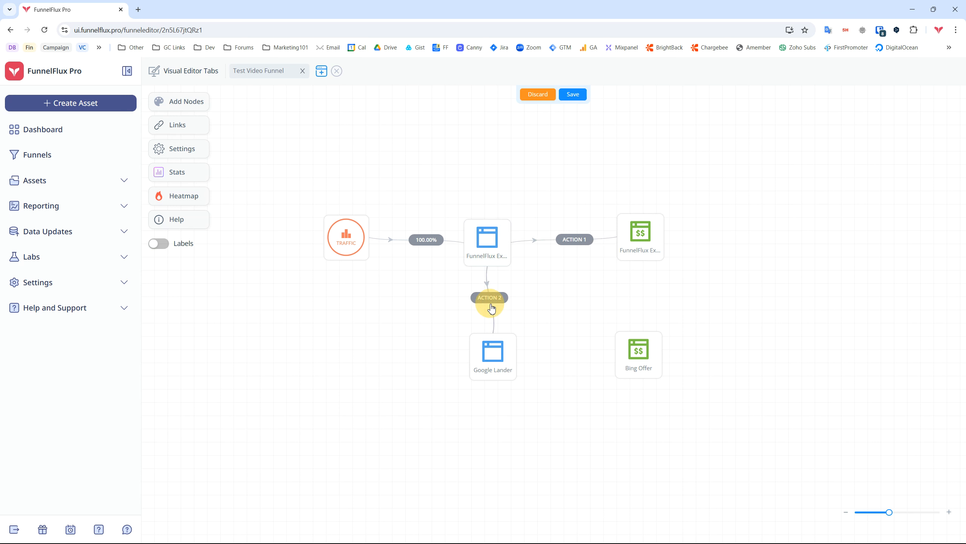
left_click_drag(486, 264, 640, 355)
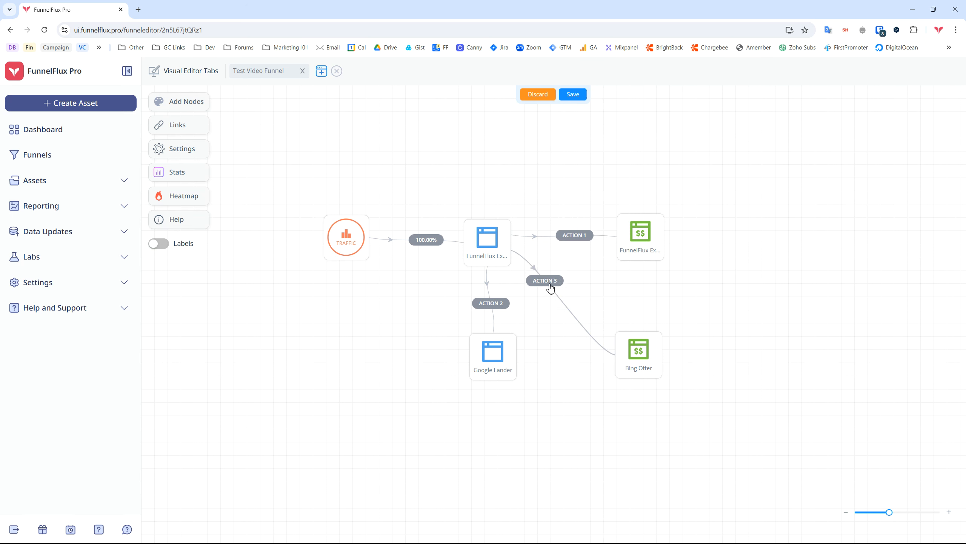
left_click_drag(546, 284, 559, 298)
left_click(574, 96)
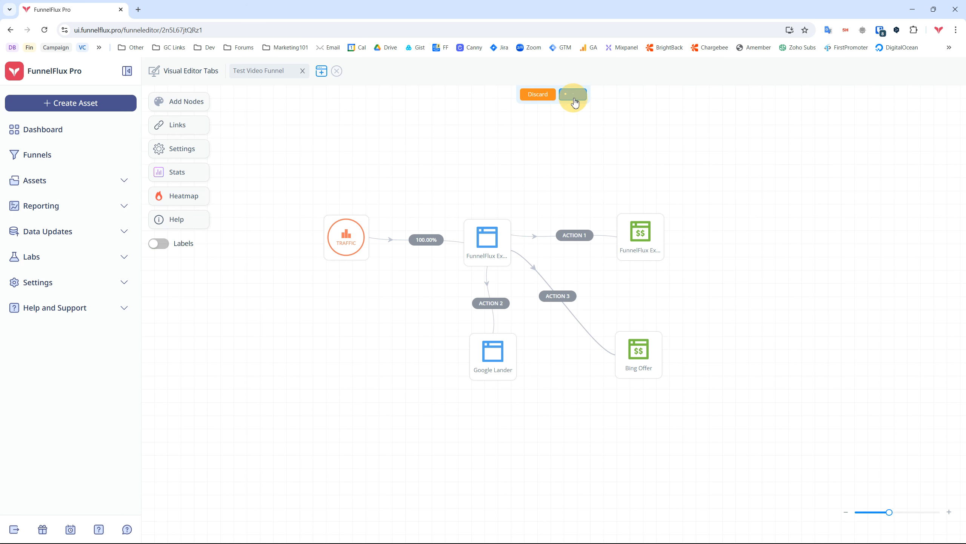
Test the action 1, 2 and 3 links on the Lander 1 page in the incognito browser window, returning to the lander between them
key("alt+Tab")
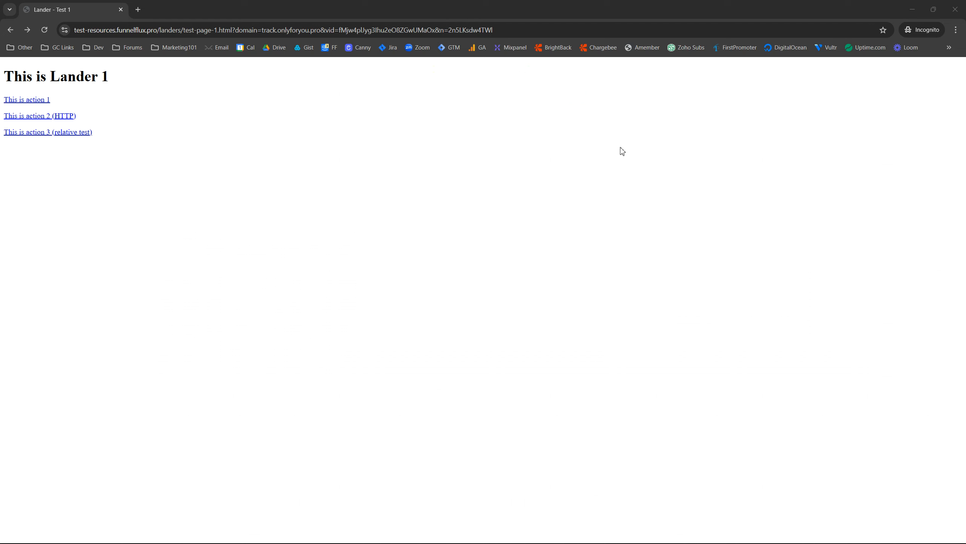
left_click(26, 100)
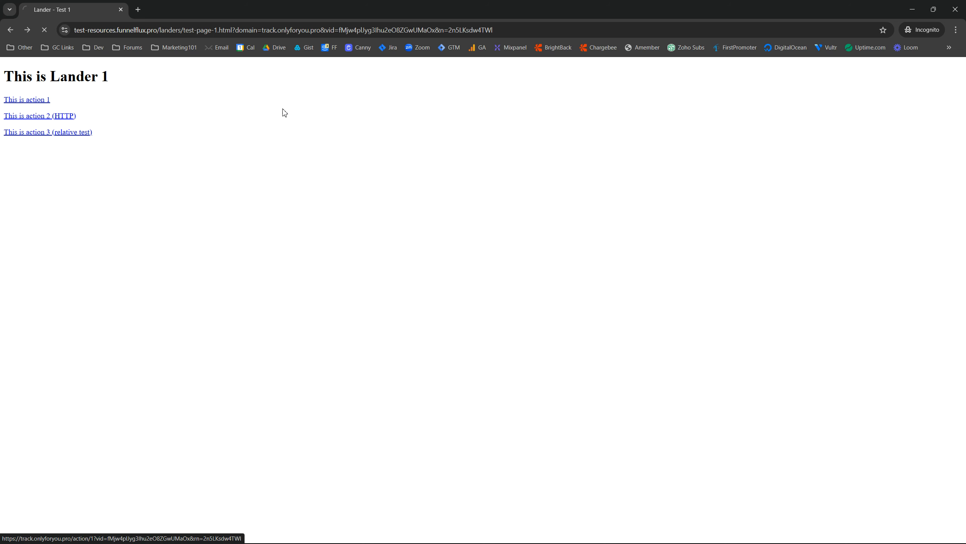
key("alt+Left")
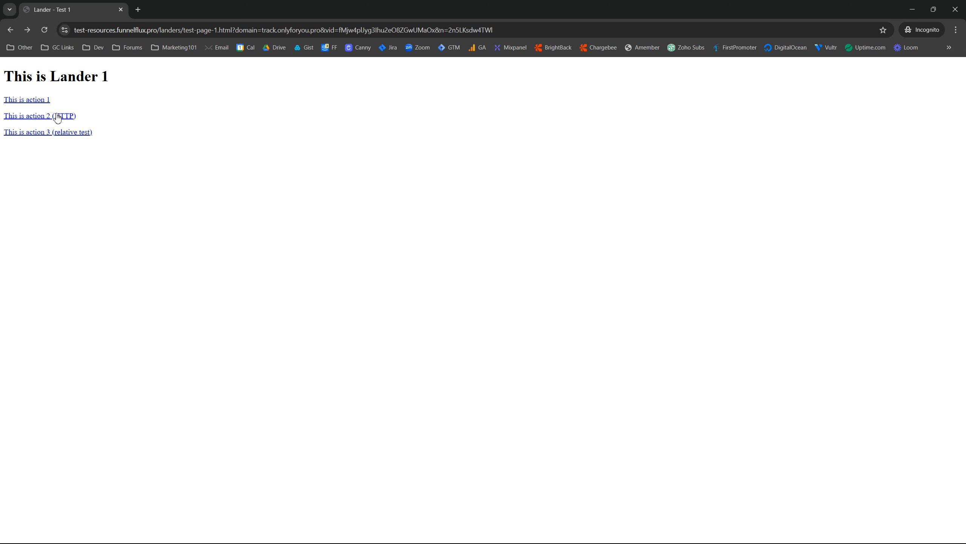
left_click(29, 117)
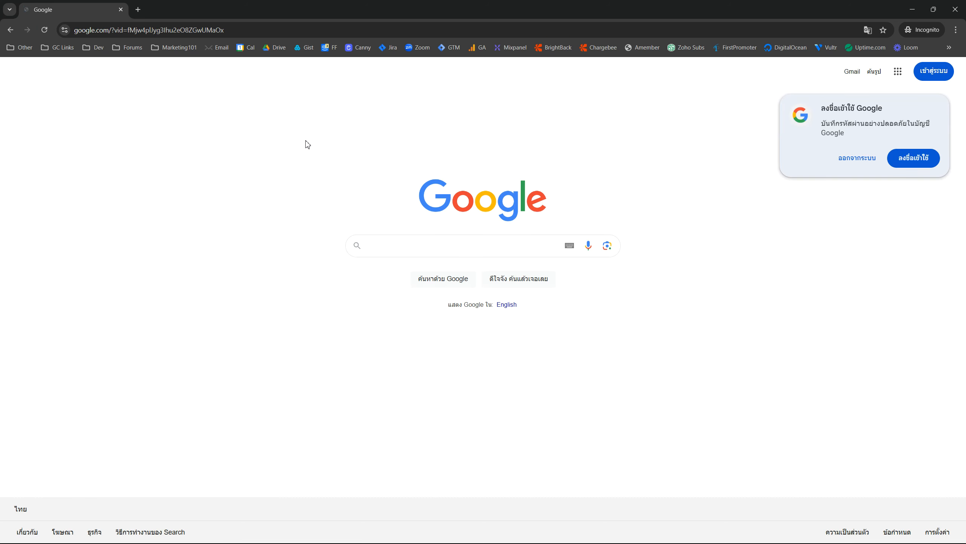
key("alt+Left")
left_click(31, 133)
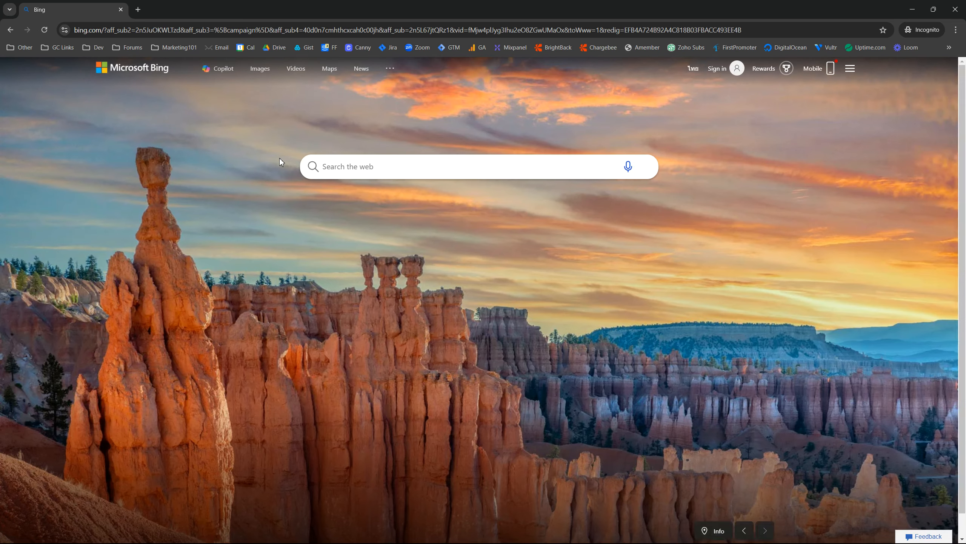
Return to the Lander 1 page, minimise the incognito window, and shift the Traffic node slightly in the funnel editor
key("alt+Left")
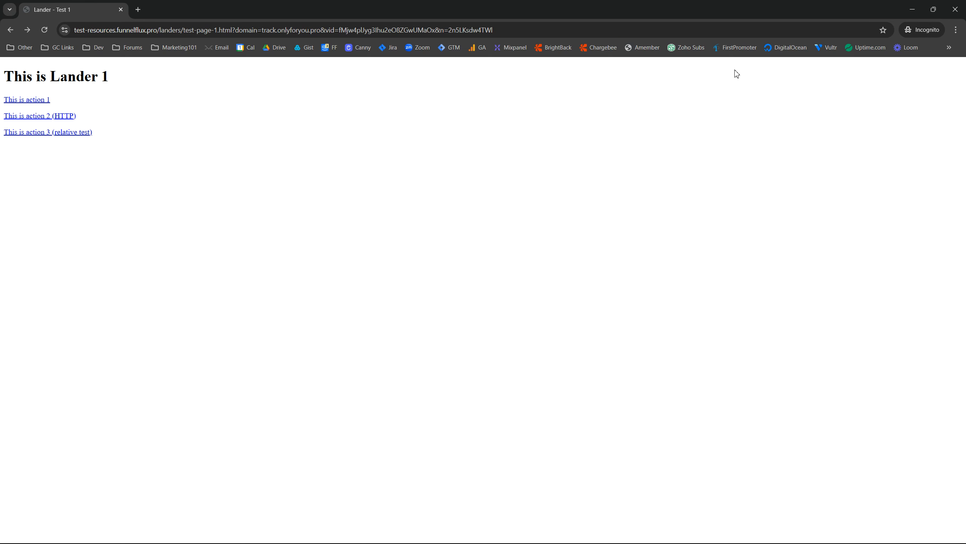
left_click(913, 11)
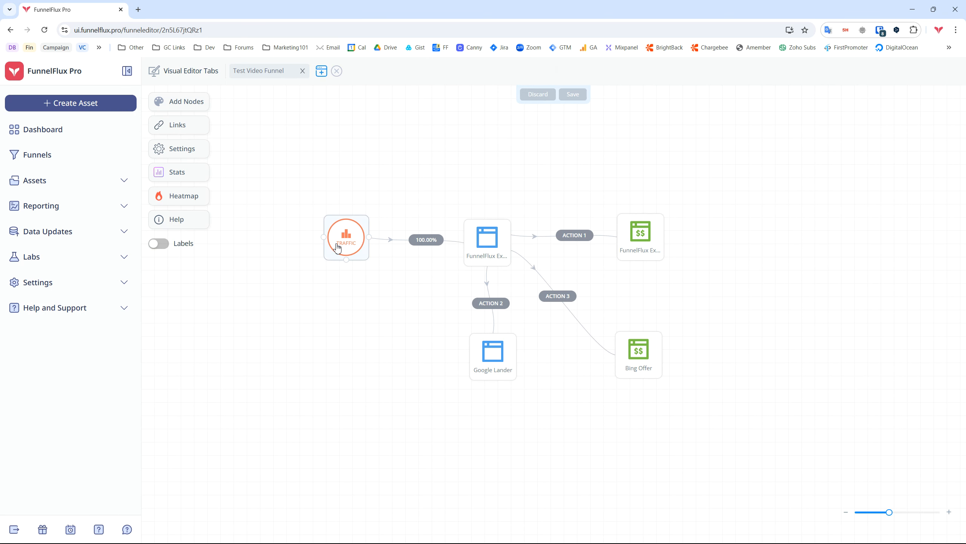
mouse_move(348, 234)
left_mouse_down()
mouse_move(343, 216)
mouse_move(344, 230)
left_mouse_up()
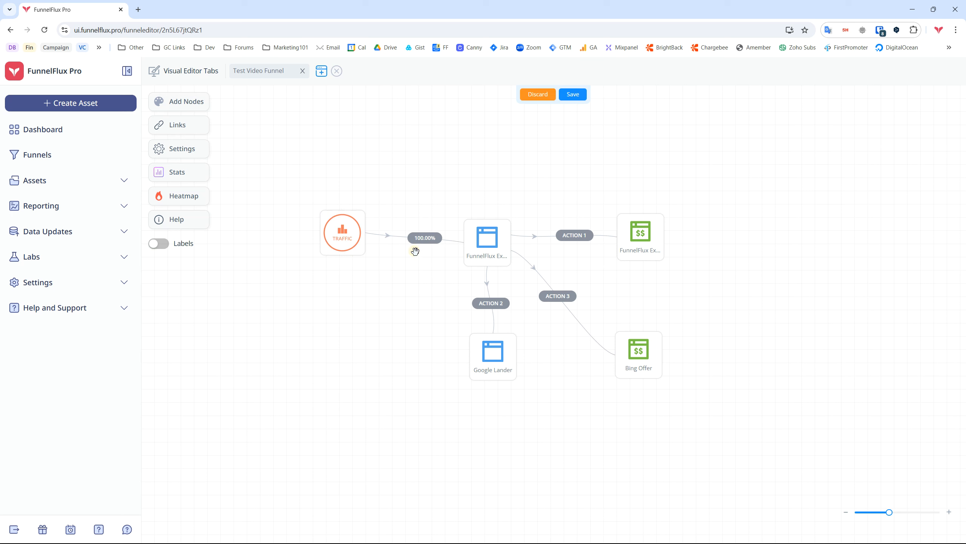
left_click(169, 102)
left_click_drag(175, 154, 343, 309)
left_click(335, 105)
left_click(337, 221)
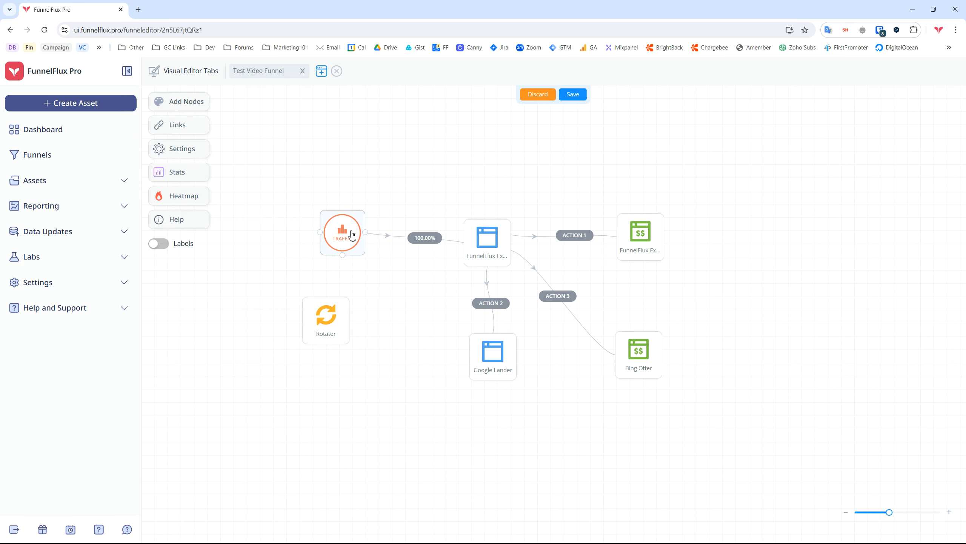
left_click_drag(336, 222, 319, 219)
left_click_drag(328, 316, 336, 316)
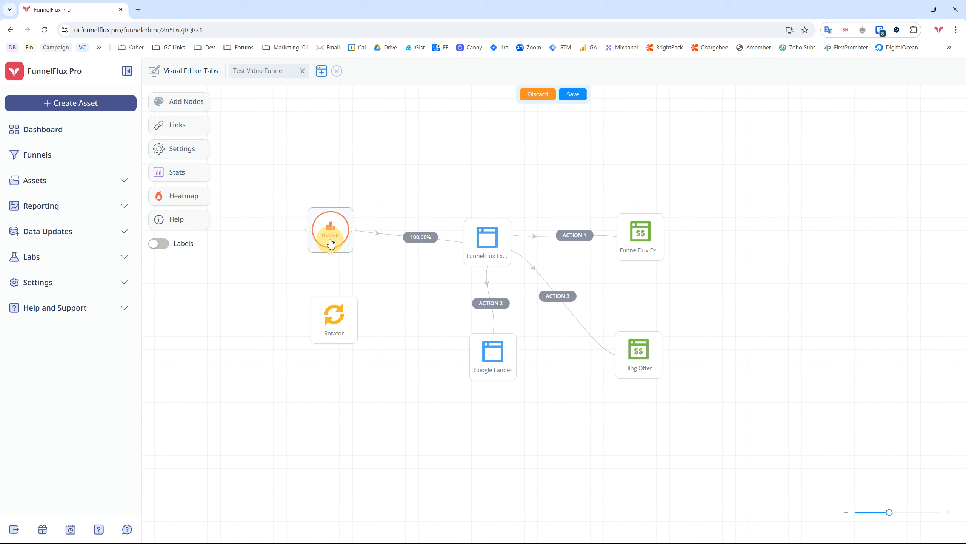
right_click(335, 327)
left_click(390, 397)
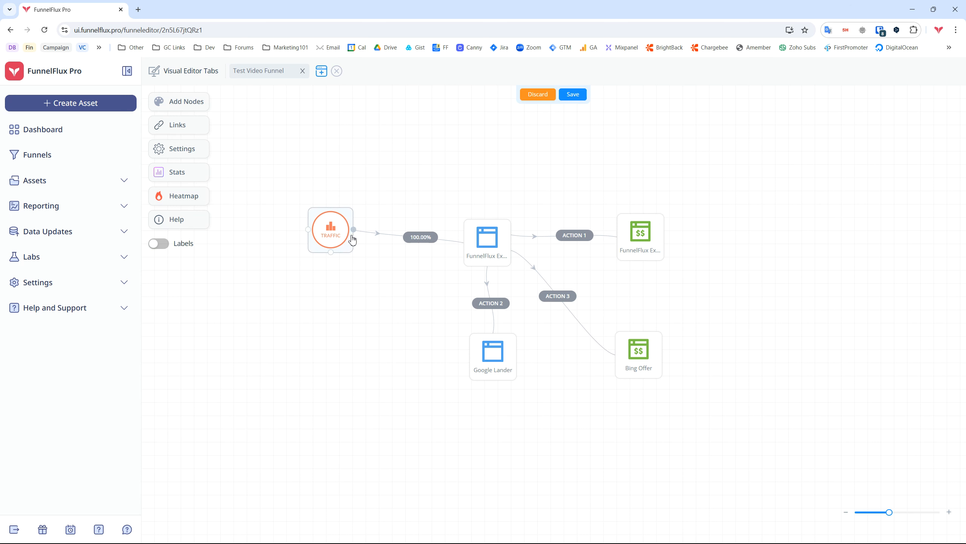
Connect the Traffic node to Google Lander as a second destination and save the funnel
left_click_drag(354, 230, 483, 354)
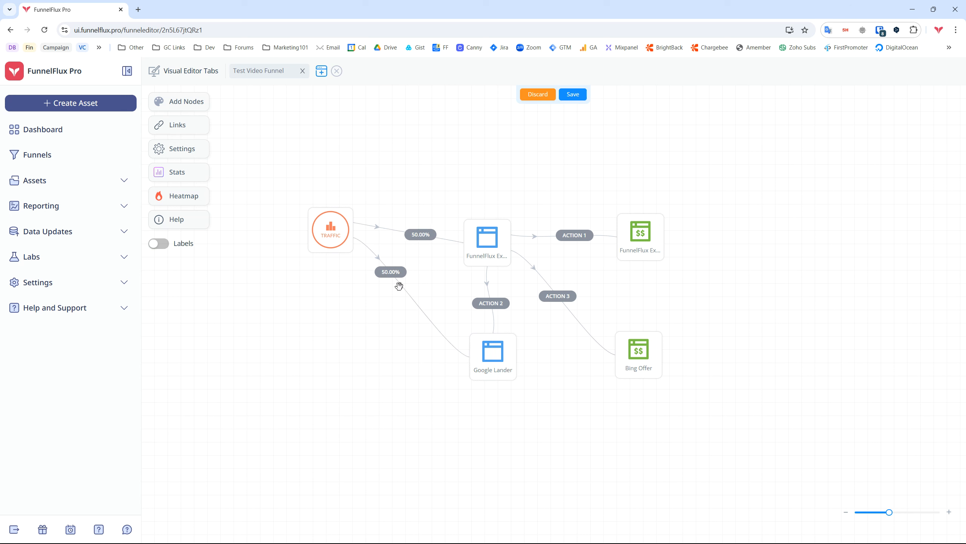
left_click(574, 97)
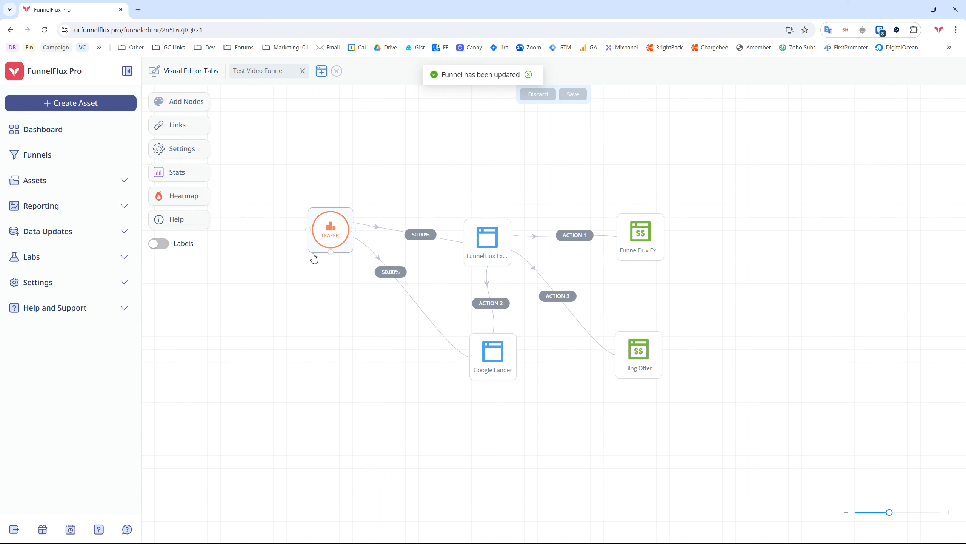
Generate the Traffic node's redirect link with AdCash as traffic source, copy it, and discard the node settings
left_click(332, 232)
left_click(924, 148)
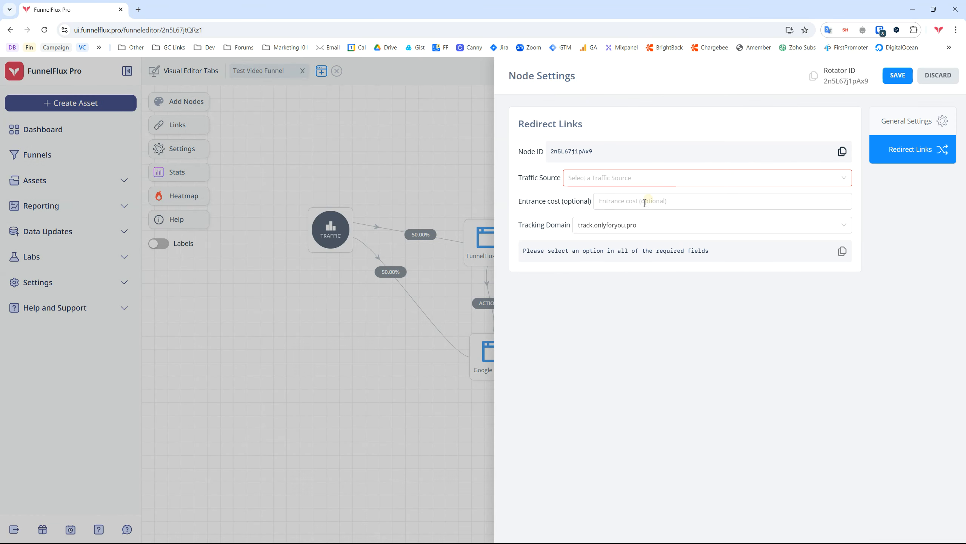
left_click(631, 177)
left_click(600, 196)
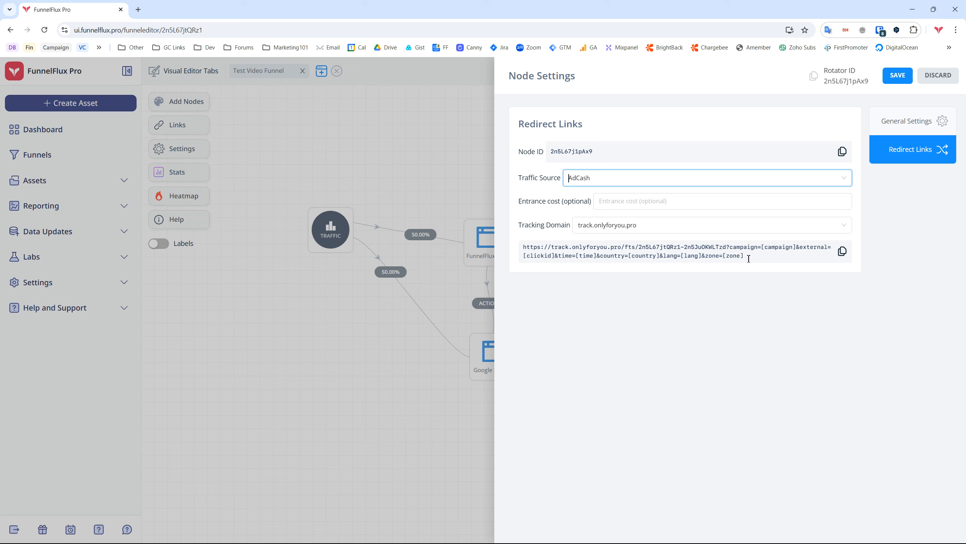
left_click(842, 251)
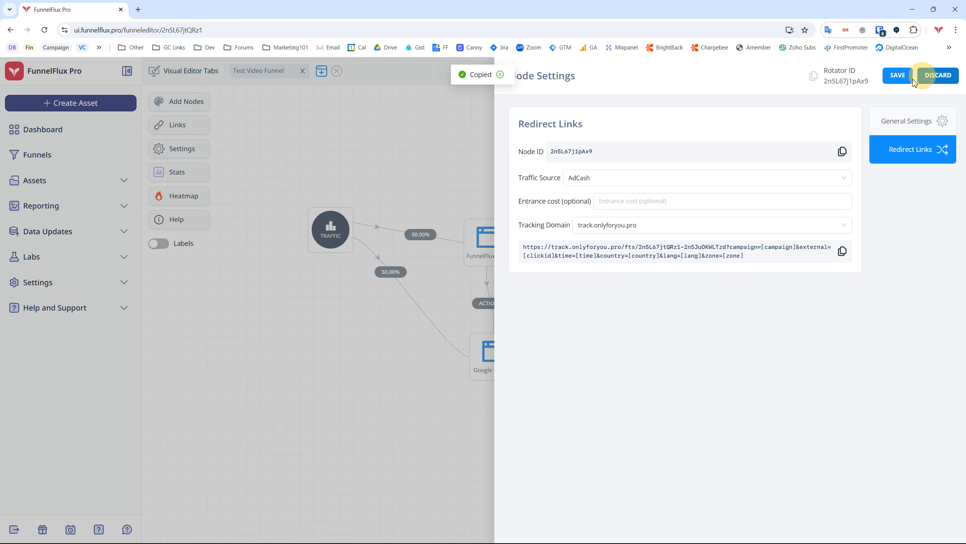
left_click(937, 76)
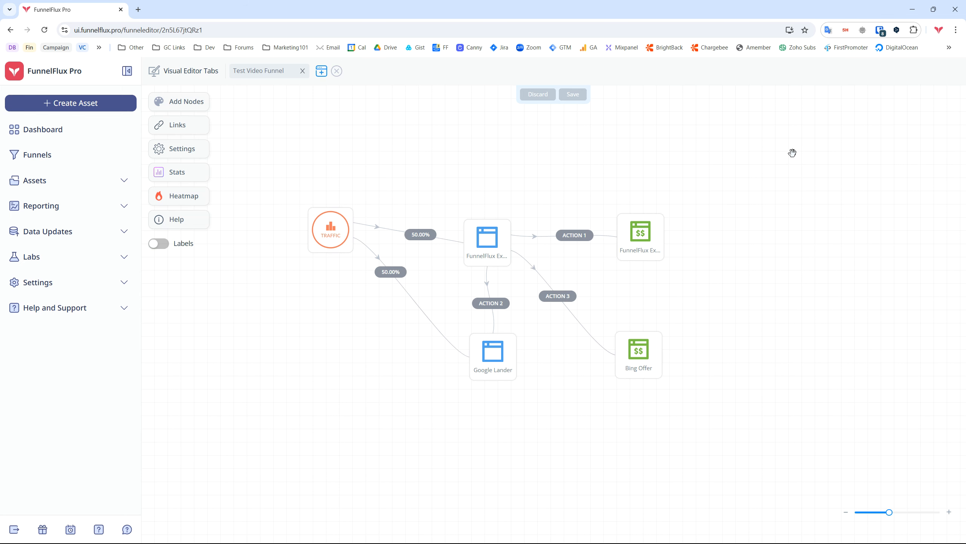
Close all open incognito windows to clear the earlier test session
key("ctrl+shift+n")
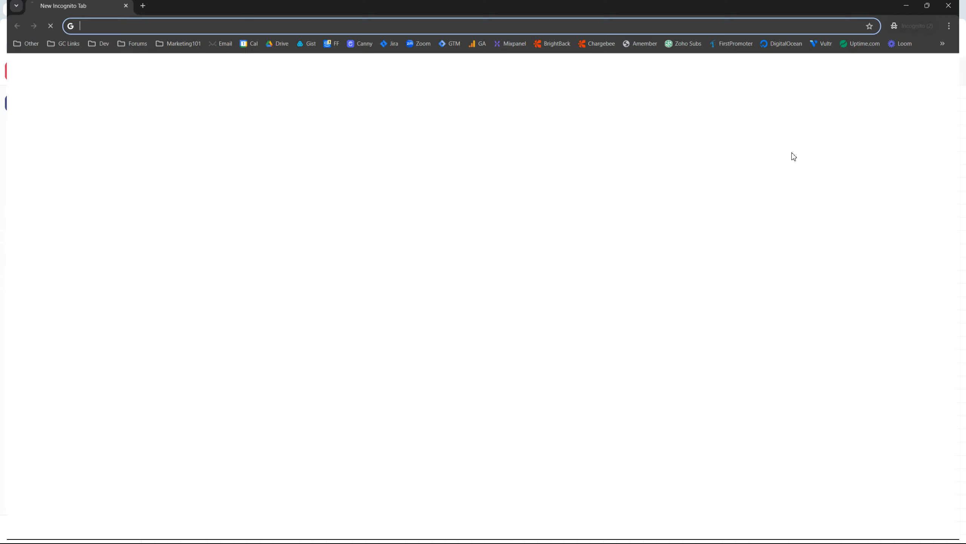
left_click(918, 31)
left_click(856, 128)
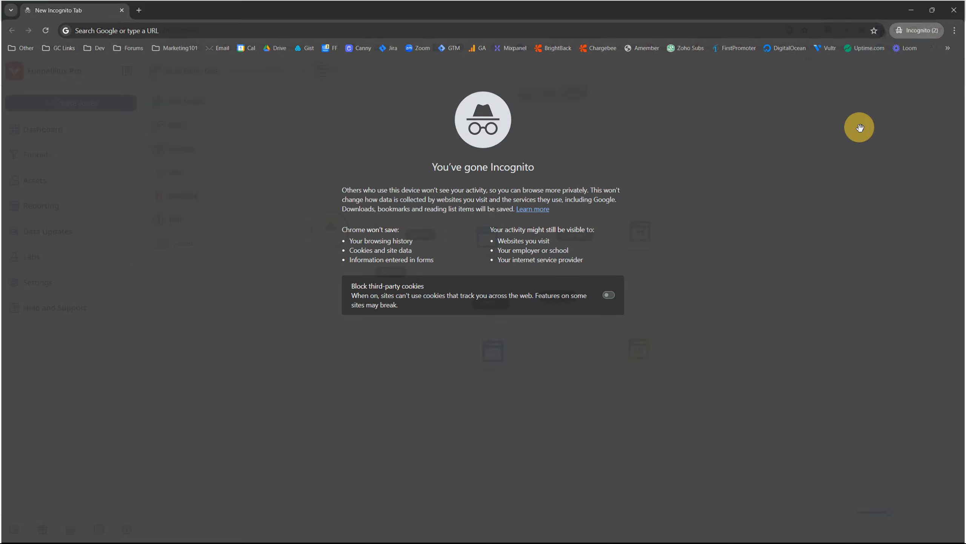
Open the copied redirect link seven times, each in a fresh incognito window, closing the window after every visit
key("ctrl+shift+n")
key("ctrl+v")
key("Return")
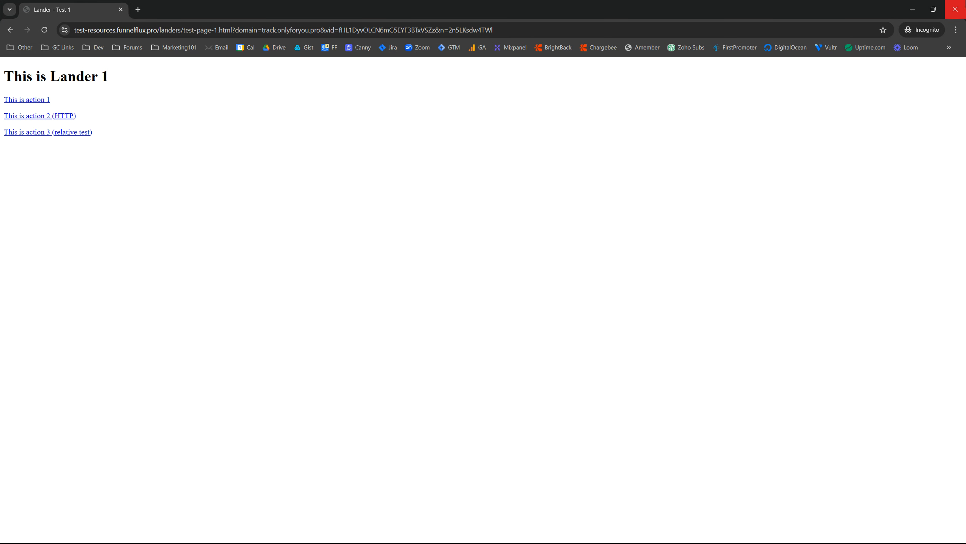
left_click(956, 9)
key("ctrl+shift+n")
key("ctrl+v")
key("Return")
left_click(956, 10)
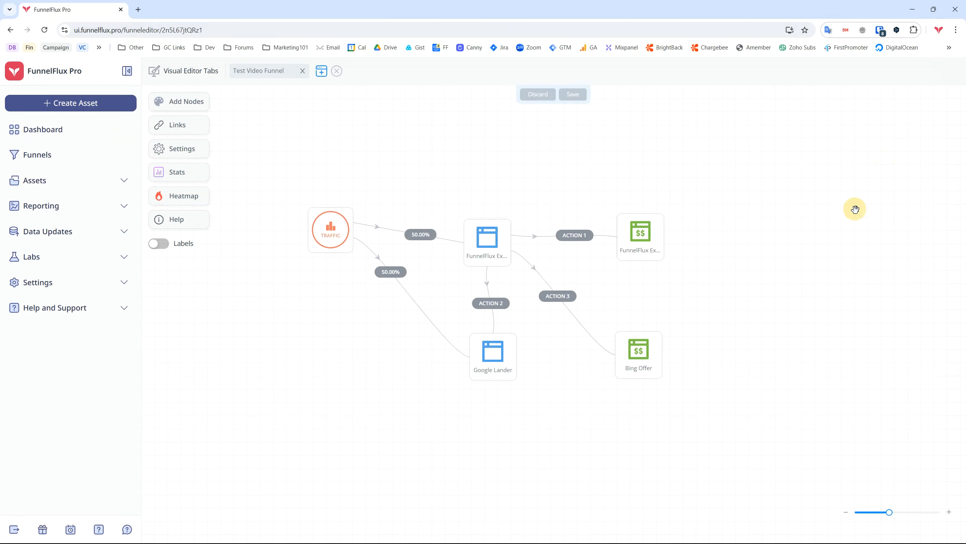
key("ctrl+shift+n")
key("ctrl+v")
key("Return")
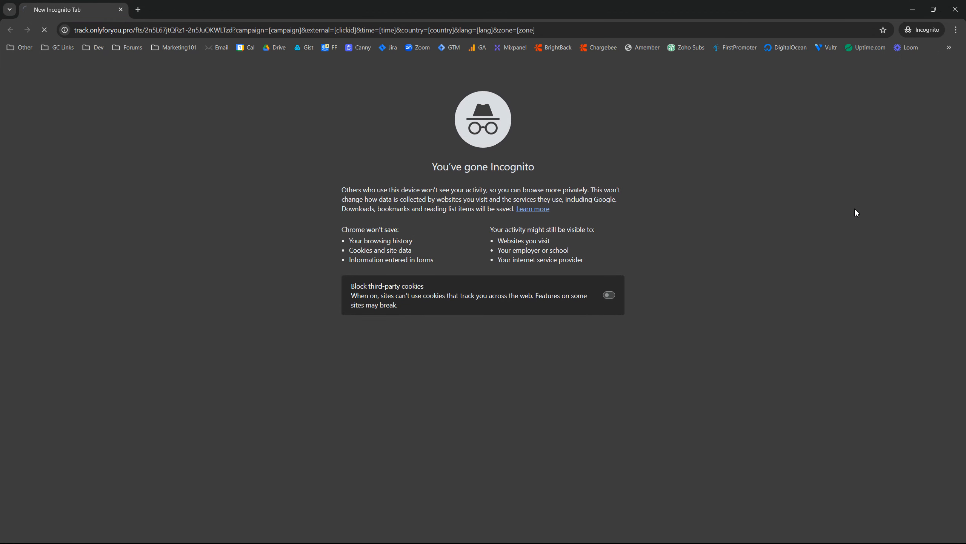
left_click(956, 9)
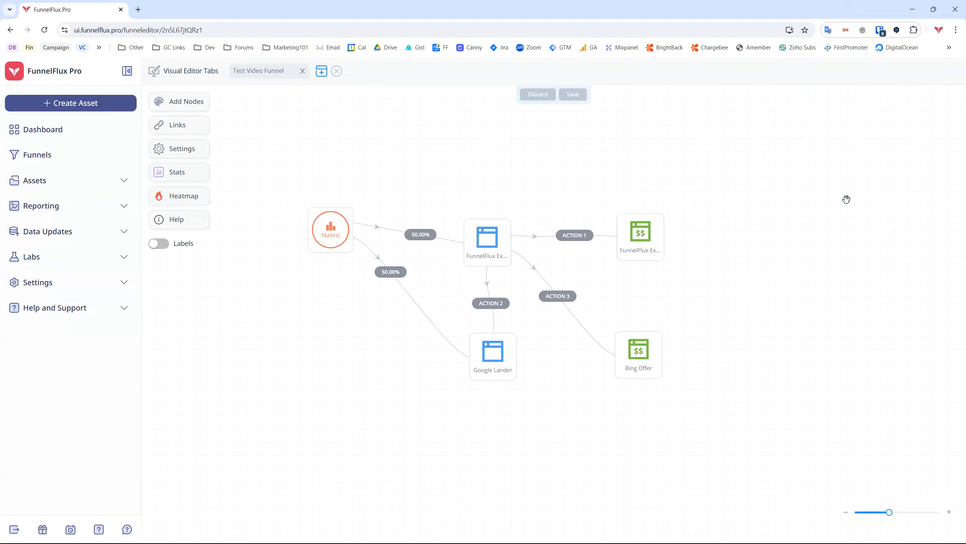
key("ctrl+shift+n")
key("ctrl+v")
key("Return")
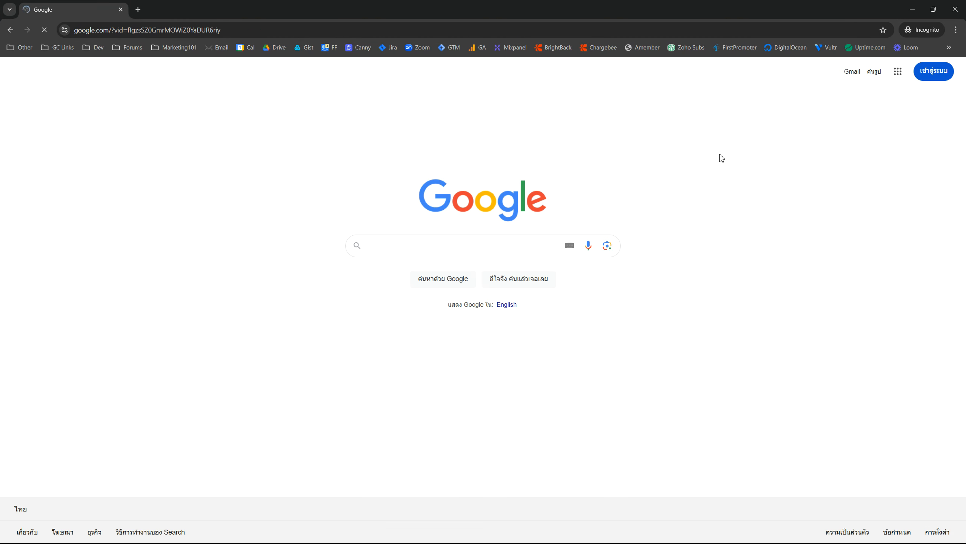
left_click(956, 9)
key("ctrl+shift+n")
key("ctrl+v")
key("Return")
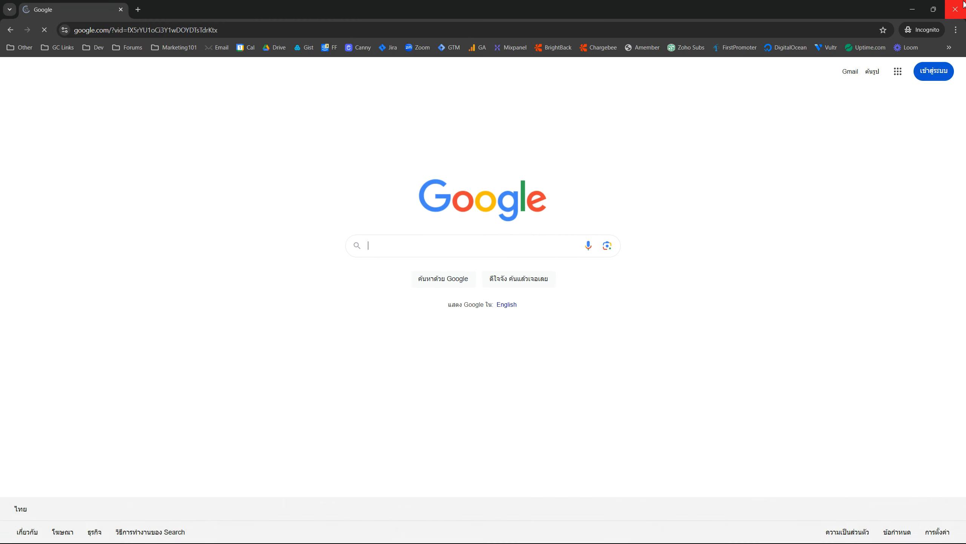
left_click(803, 173)
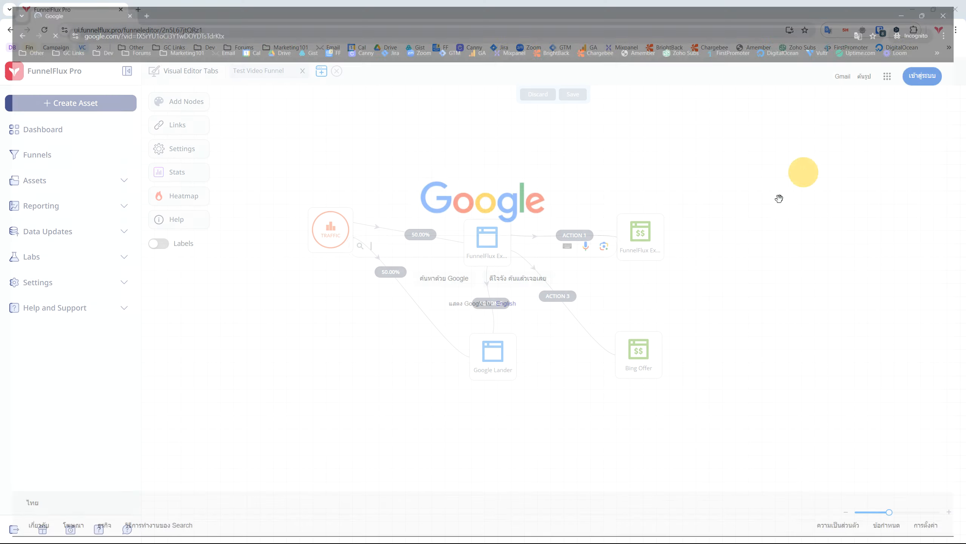
key("ctrl+shift+n")
key("ctrl+v")
key("Return")
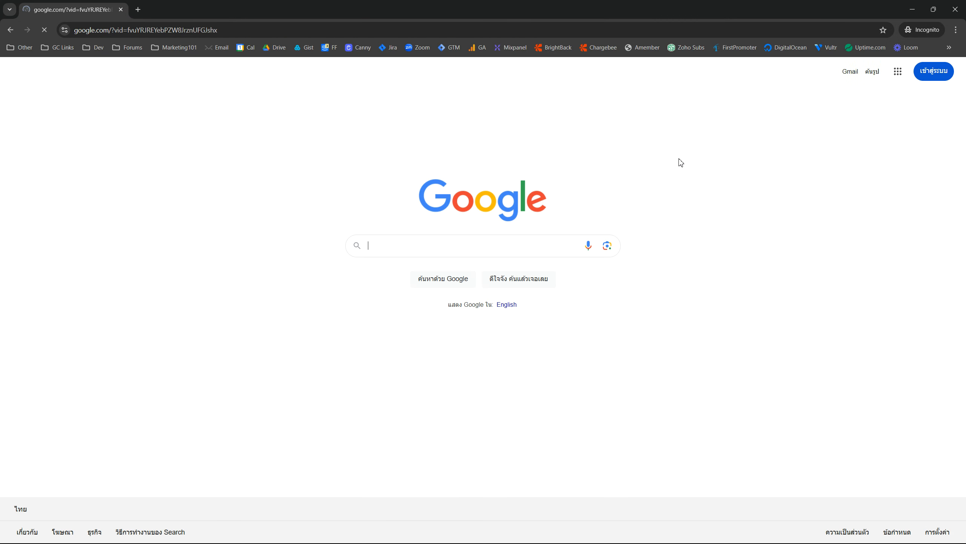
left_click(954, 5)
key("ctrl+shift+n")
key("ctrl+v")
key("Return")
left_click(956, 9)
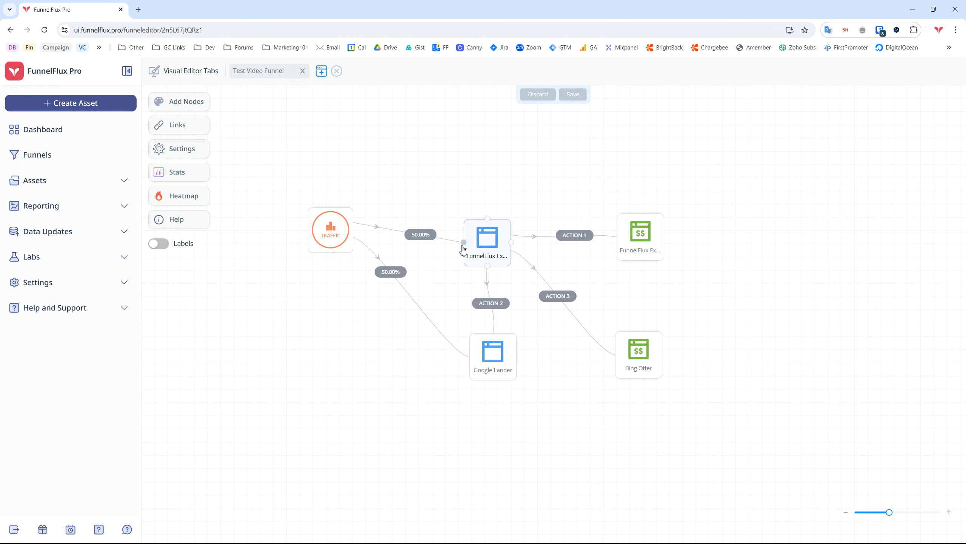
Look at the funnel's general settings and discard them without making changes
left_click_drag(742, 234, 736, 227)
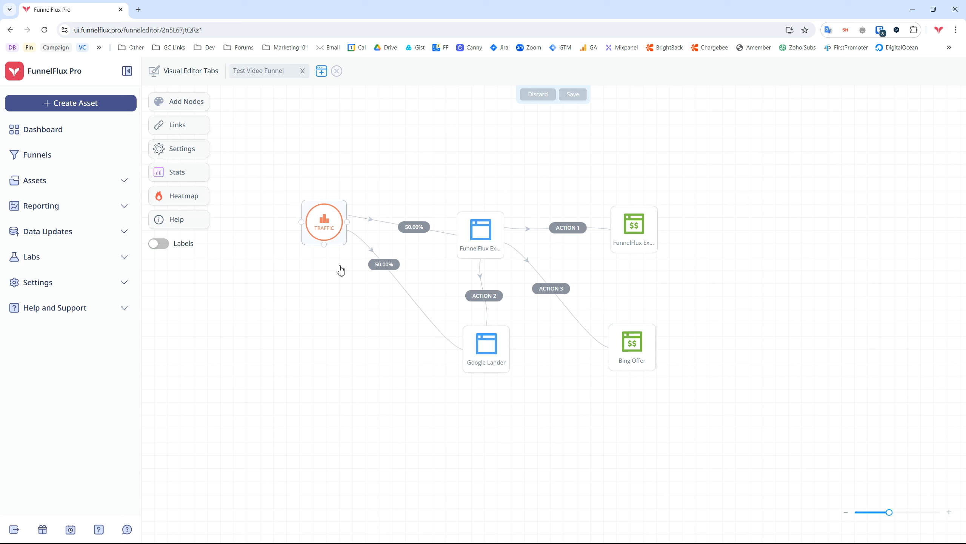
left_click_drag(712, 221, 728, 208)
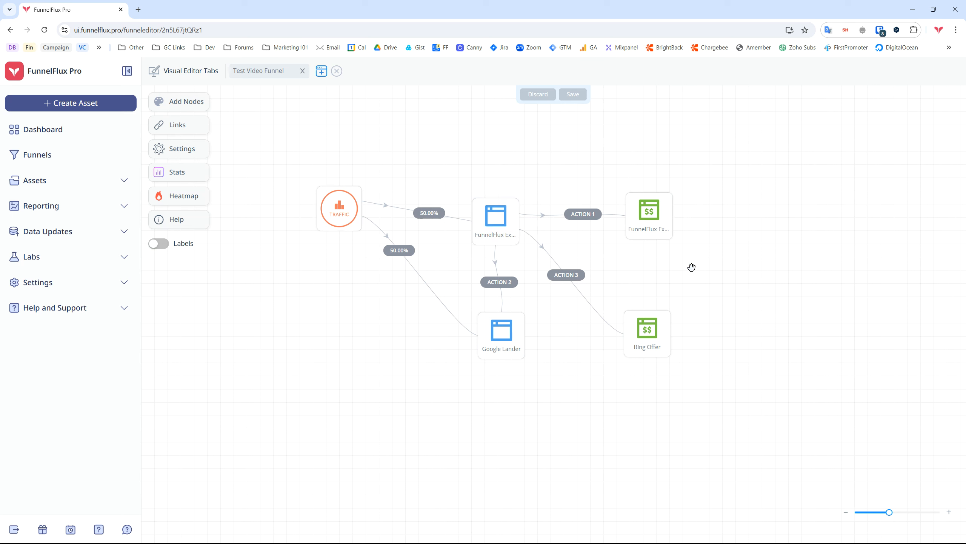
left_click_drag(400, 161, 490, 174)
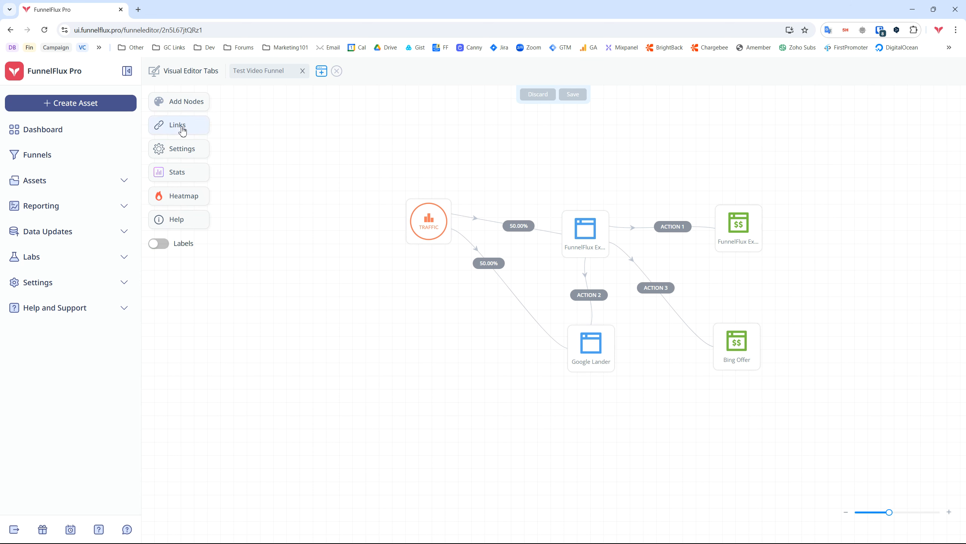
left_click(171, 154)
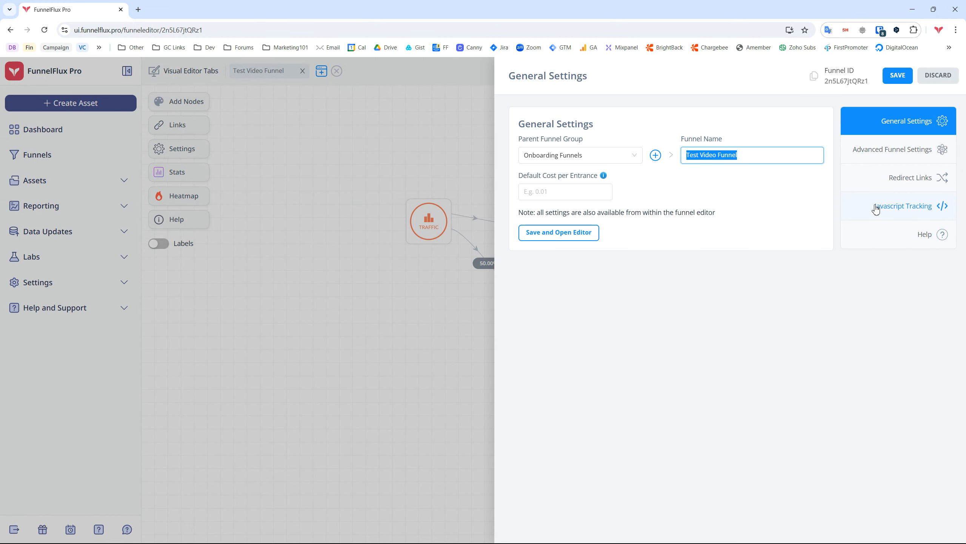
left_click(938, 75)
Show the funnel's Quick Stats by traffic source with the date range set to Today
left_click(178, 172)
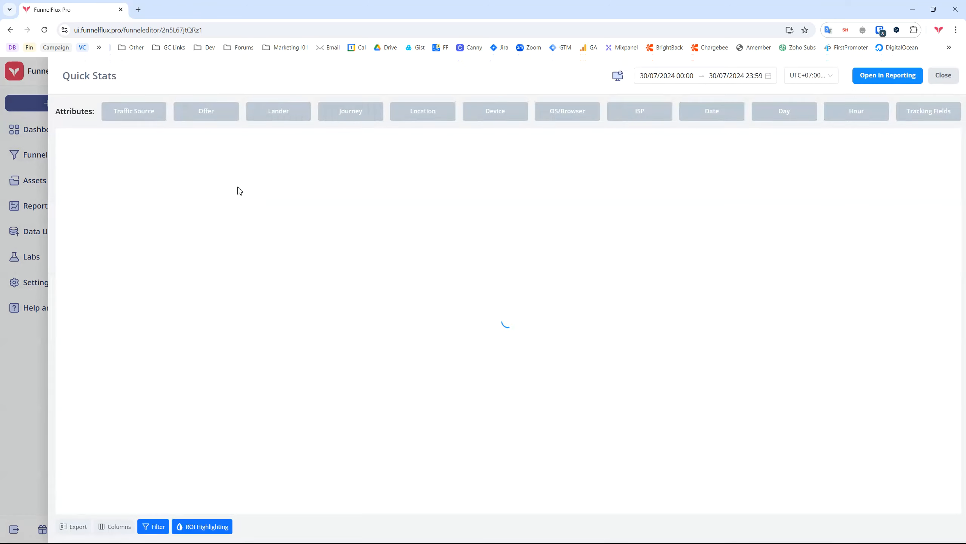
left_click(695, 74)
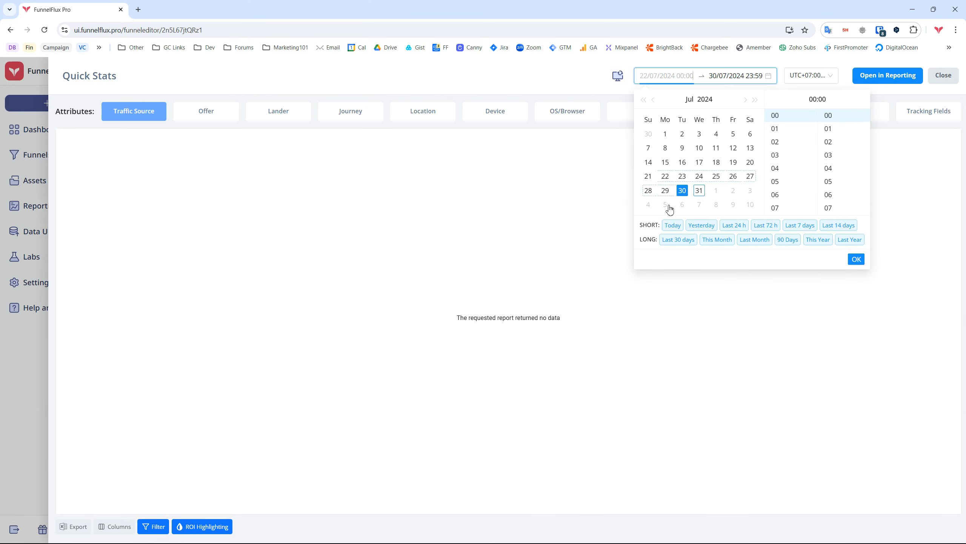
left_click(670, 225)
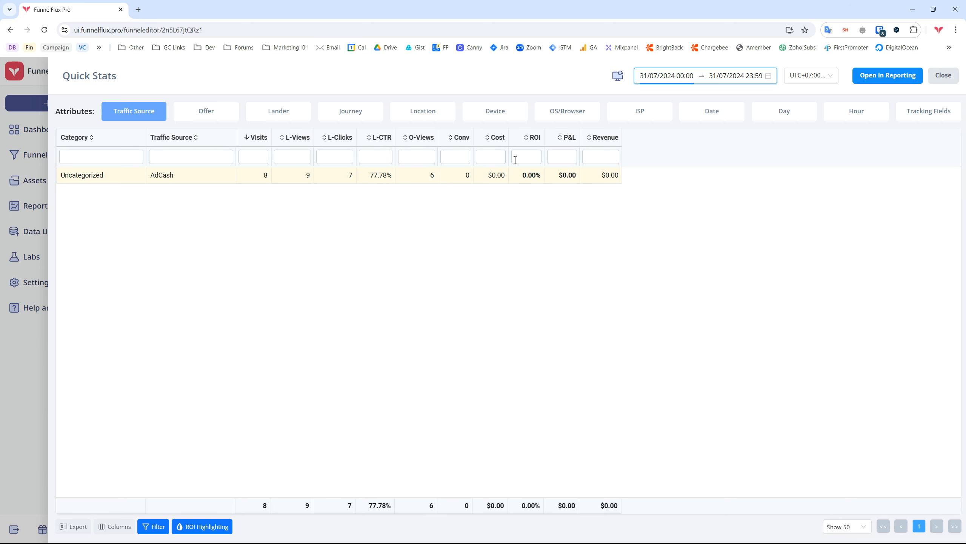
Show the Journey report, widen its Journey column, and expand FunnelFlux Example Lander 1 to examine the pages reached from it
left_click(350, 110)
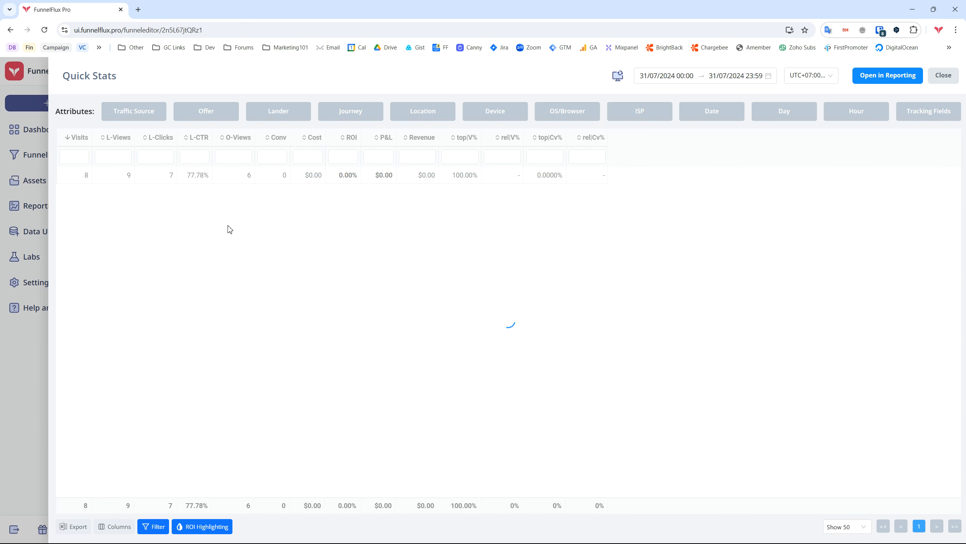
left_click(79, 191)
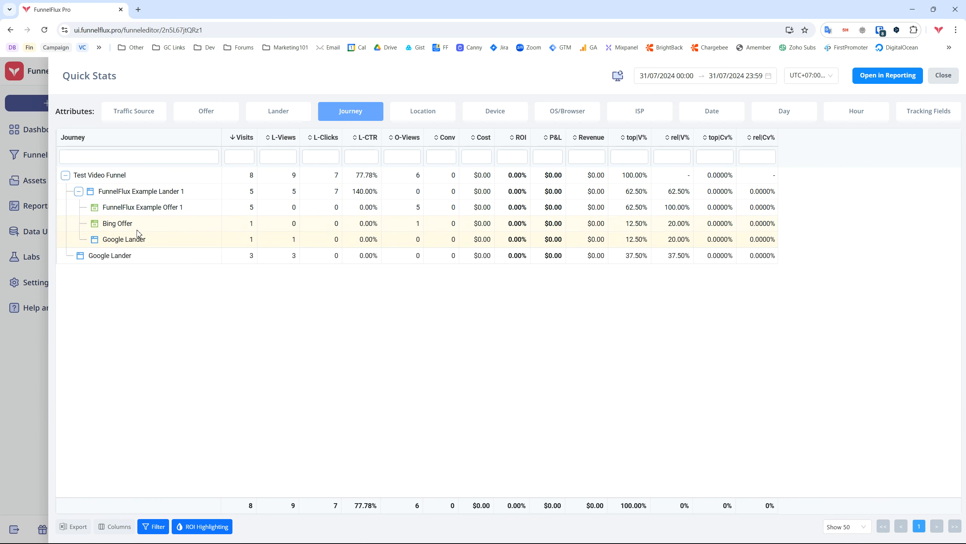
left_click_drag(220, 150, 269, 151)
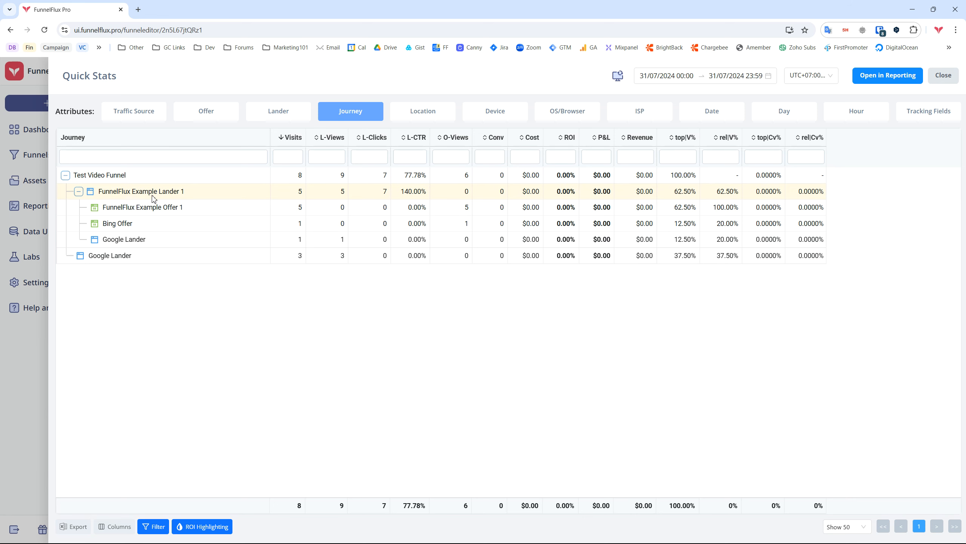
left_click(79, 191)
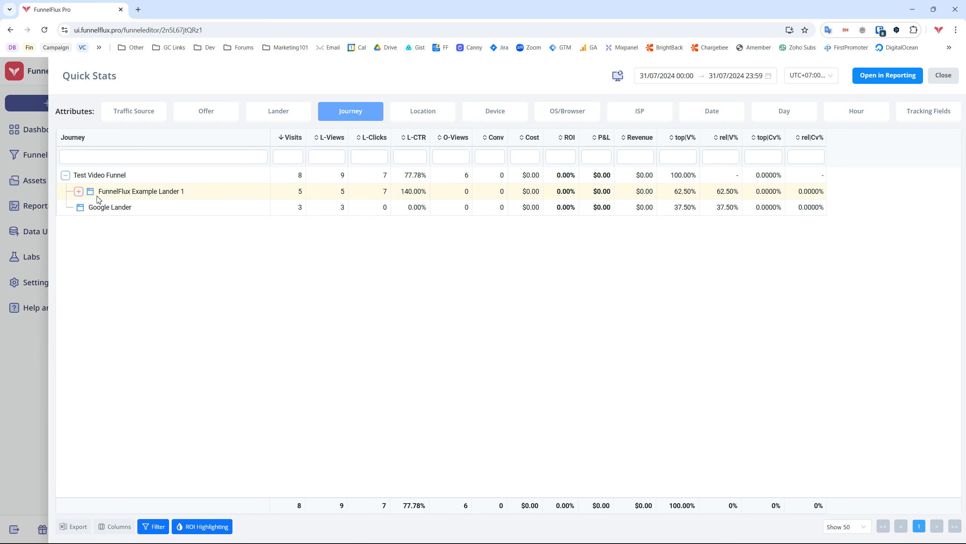
left_click(78, 192)
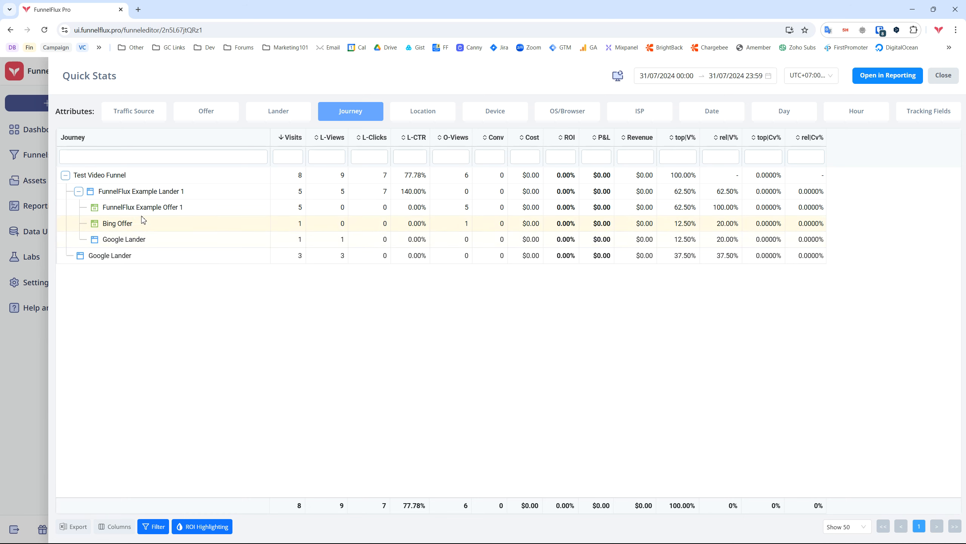
Close Quick Stats and enable the funnel's heatmap overlay with the report loaded for 31/07/2024
left_click(944, 75)
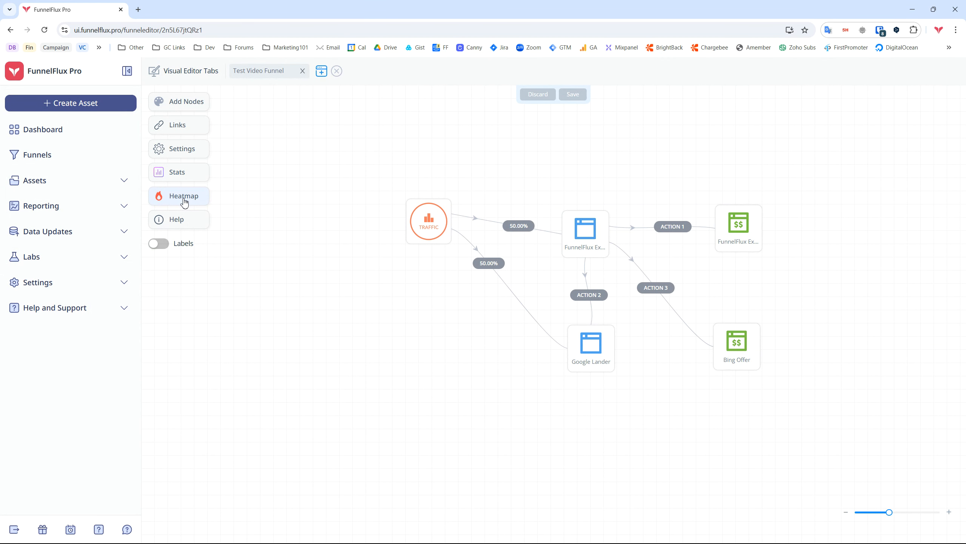
left_click_drag(343, 251, 368, 257)
left_click(184, 196)
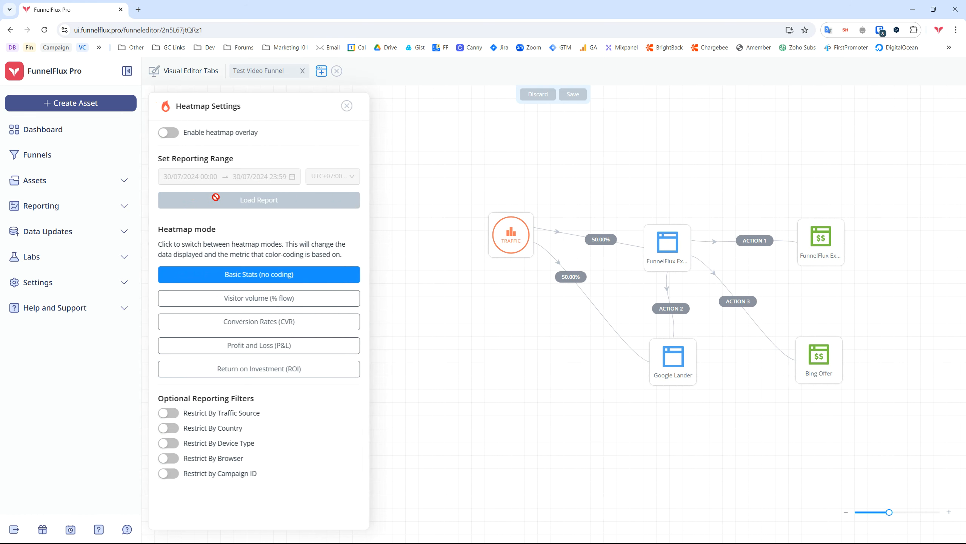
left_click(168, 132)
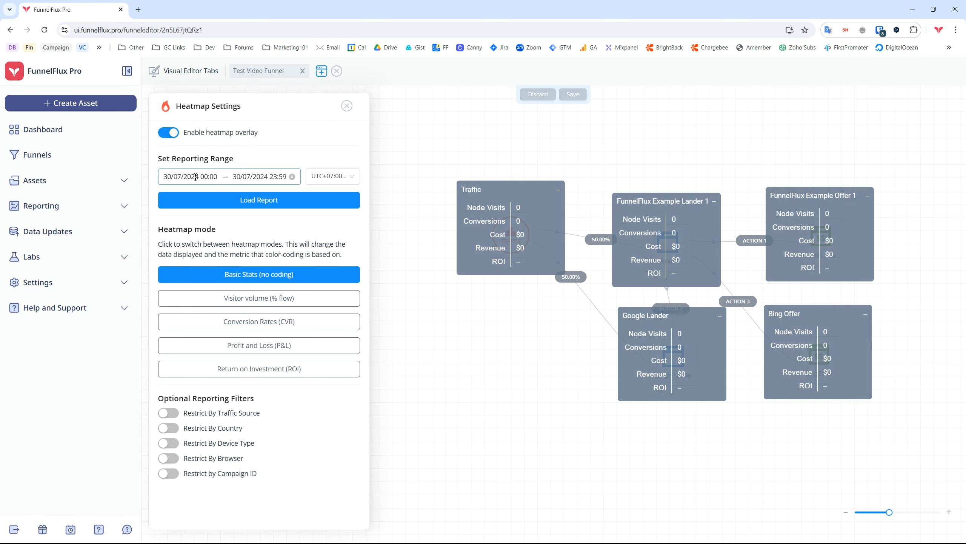
left_click(195, 177)
left_click(197, 326)
left_click(262, 199)
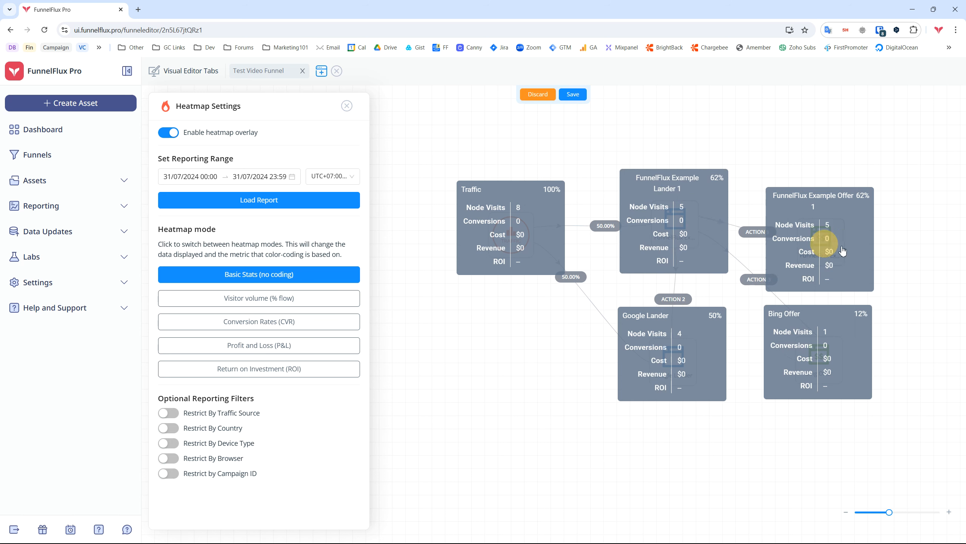
Spread the lander and offer nodes further apart on the canvas to separate their heatmap stat boxes
left_click_drag(679, 361, 683, 371)
left_click_drag(837, 377, 842, 383)
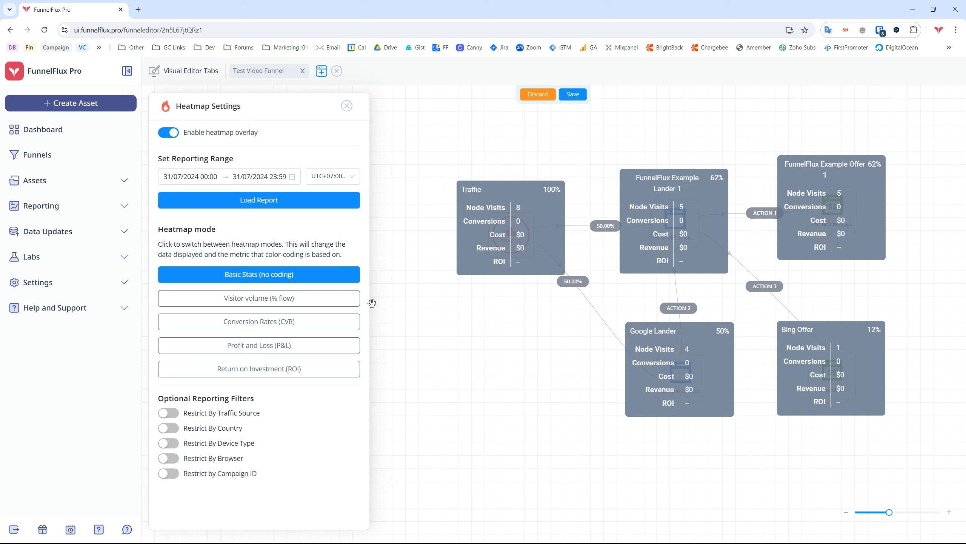
Compare the Visitor volume, Conversion Rates, Profit and Loss, and Return on Investment heatmap modes across the funnel nodes
left_click(259, 300)
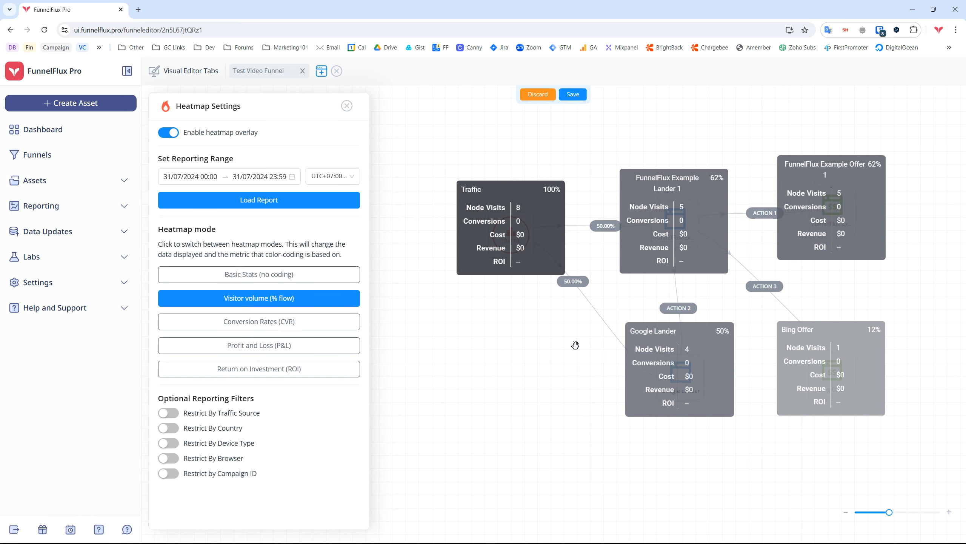
left_click(254, 324)
left_click(249, 345)
left_click(252, 371)
left_click(276, 346)
left_click(262, 322)
left_click(261, 345)
left_click(268, 369)
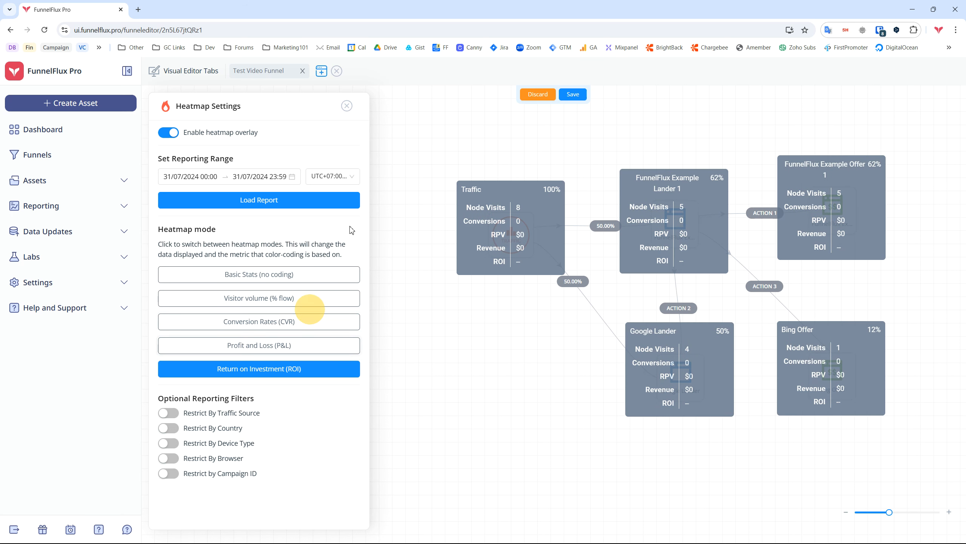
Turn off the heatmap overlay and close its settings to return to the plain funnel canvas
left_click(168, 132)
left_click(346, 106)
left_click_drag(407, 245, 345, 287)
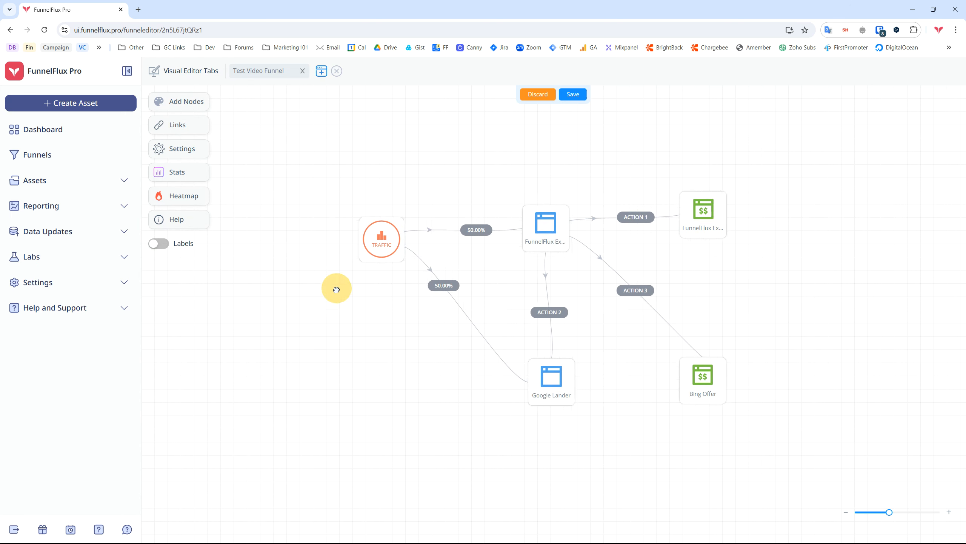